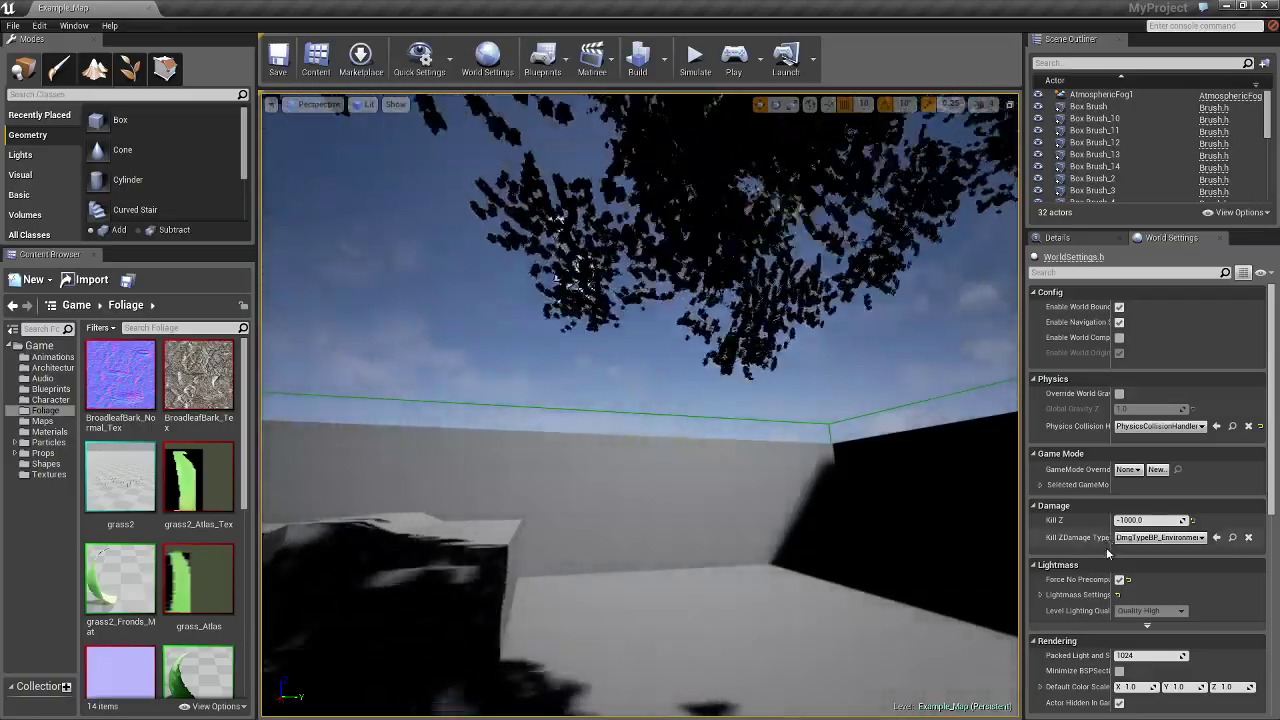
Step: Select BP_Sky_Sphere and show its Details, with Sun Brightness 75 and Cloud Speed 2.0, then look down
scroll(1154, 540, "down", 5)
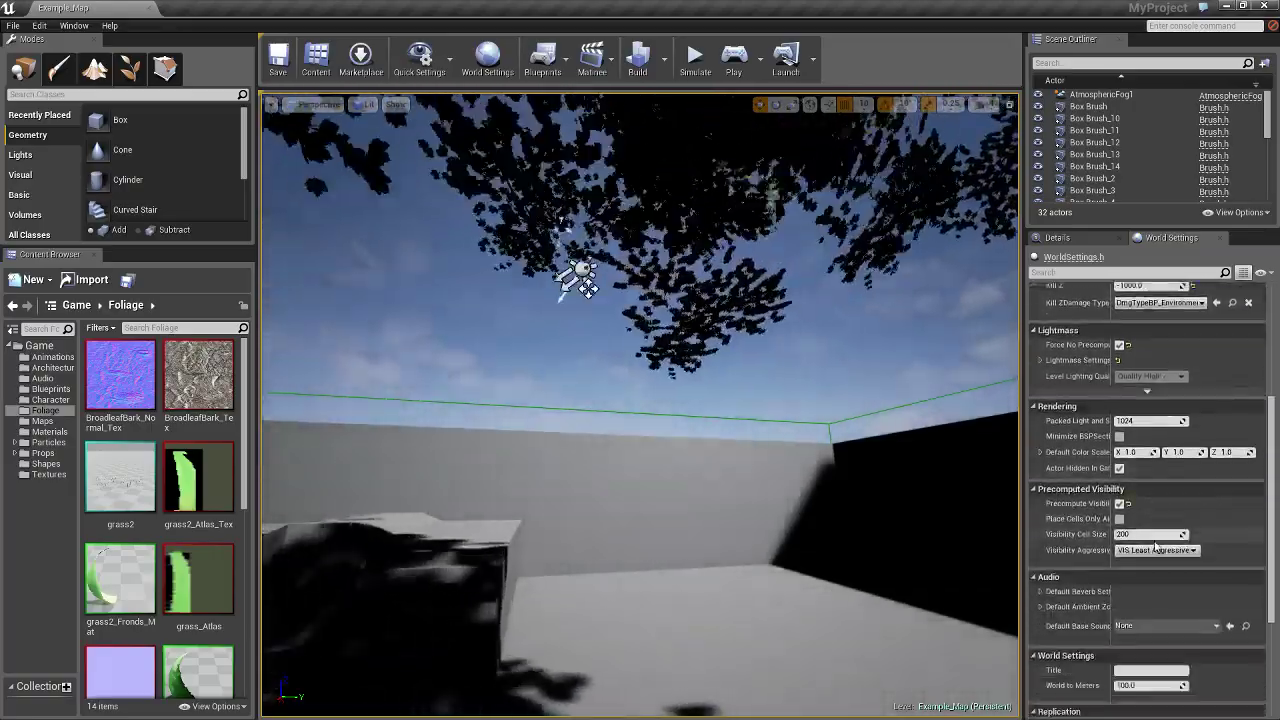
scroll(1156, 545, "up", 5)
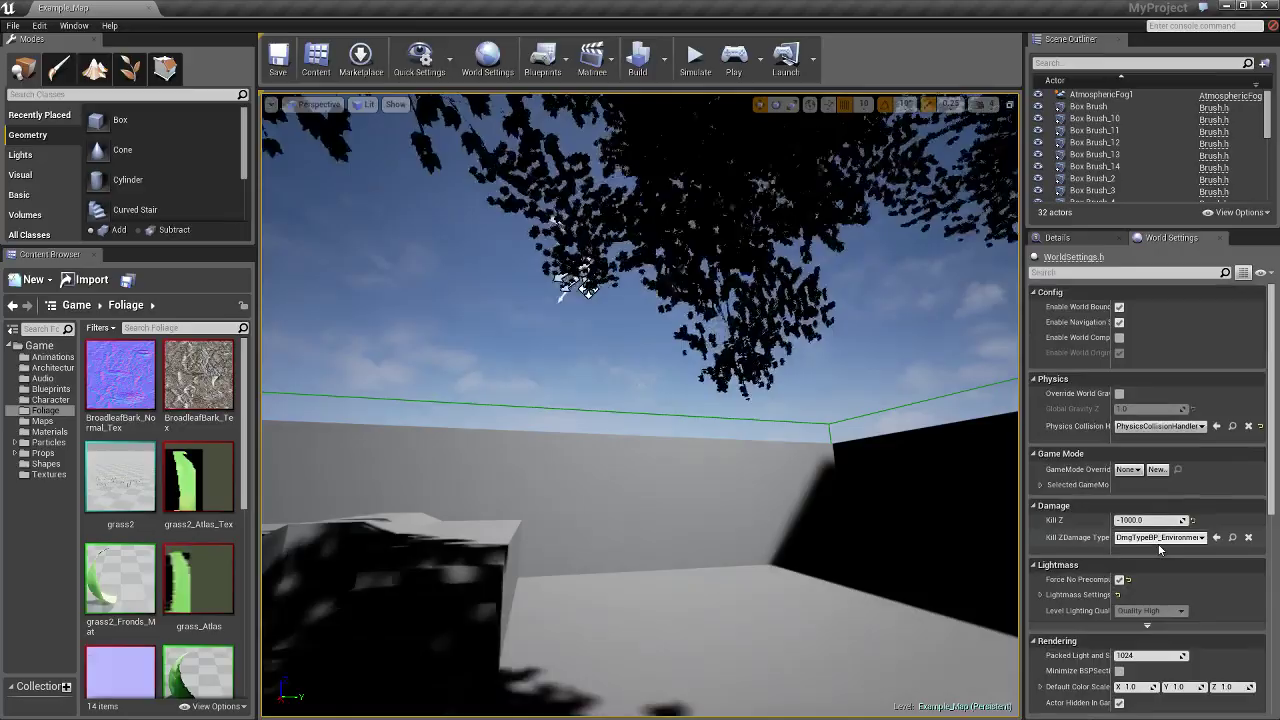
scroll(1114, 138, "down", 4)
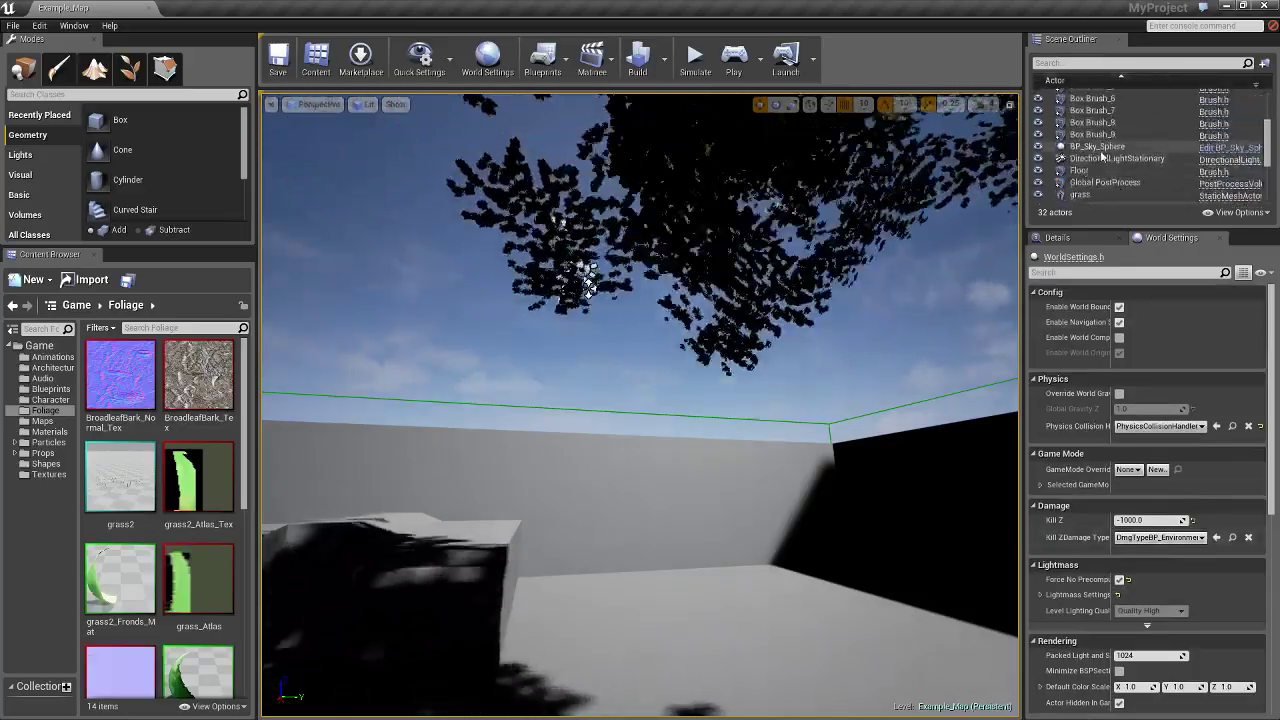
left_click(1100, 147)
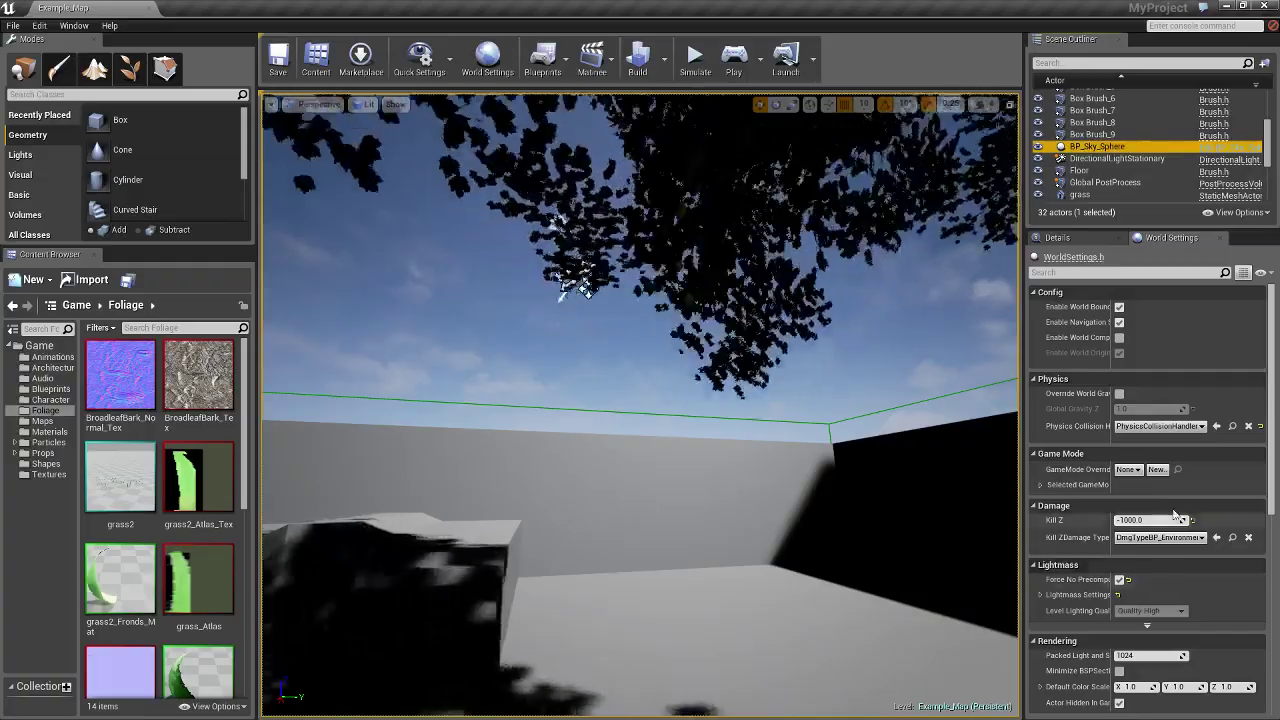
left_click(1072, 238)
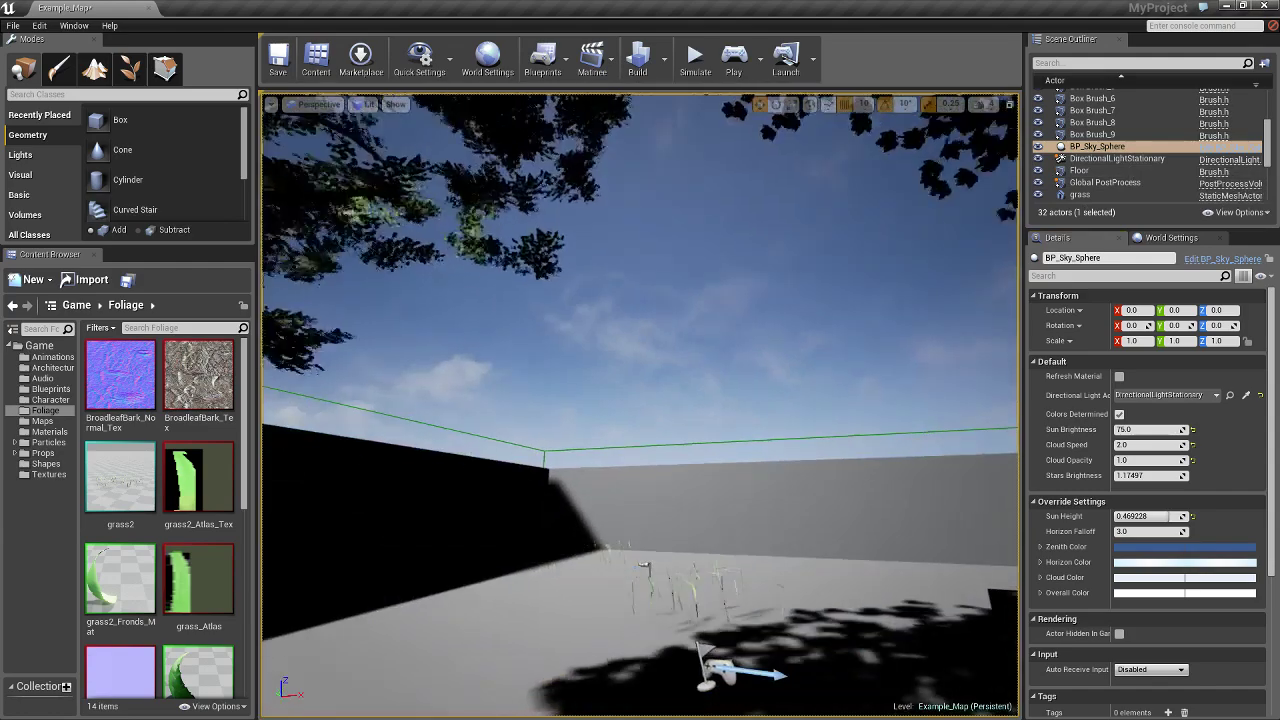
right_click_drag(643, 563, 643, 450)
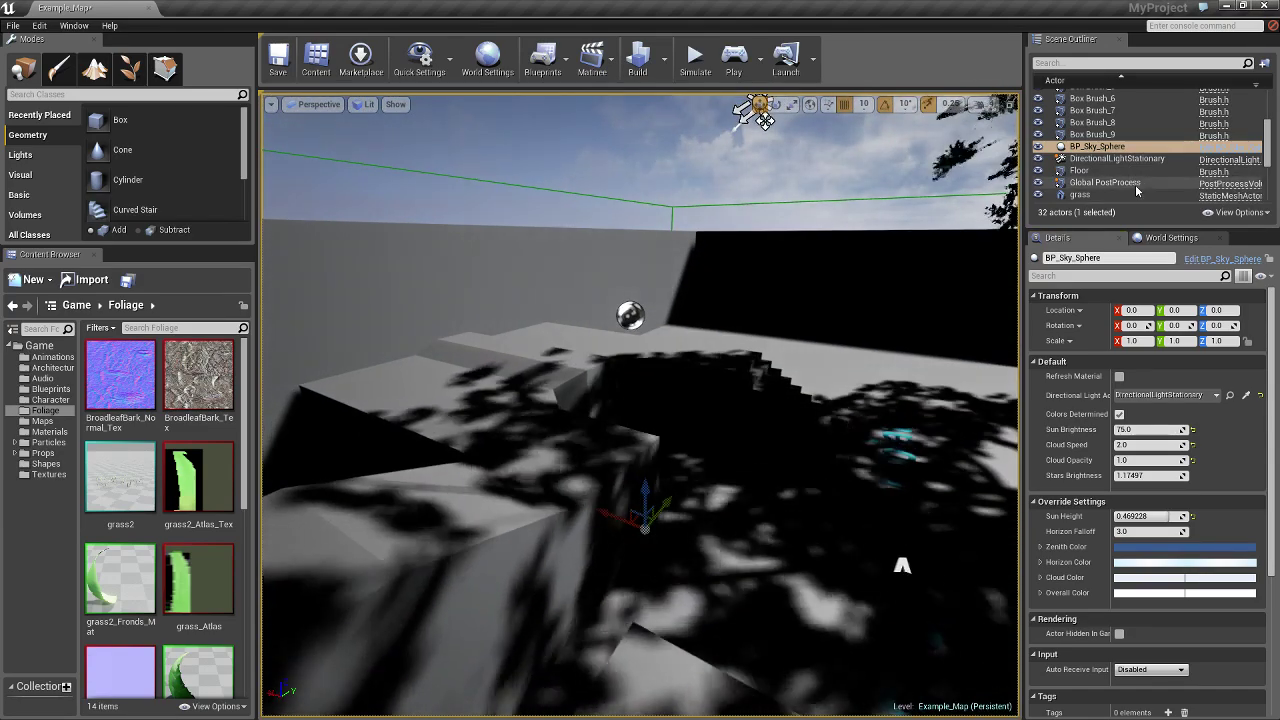
Step: Toggle DirectionalLightStationary's Cast Shadows off and back on, then enable its light shafts
left_click(1112, 158)
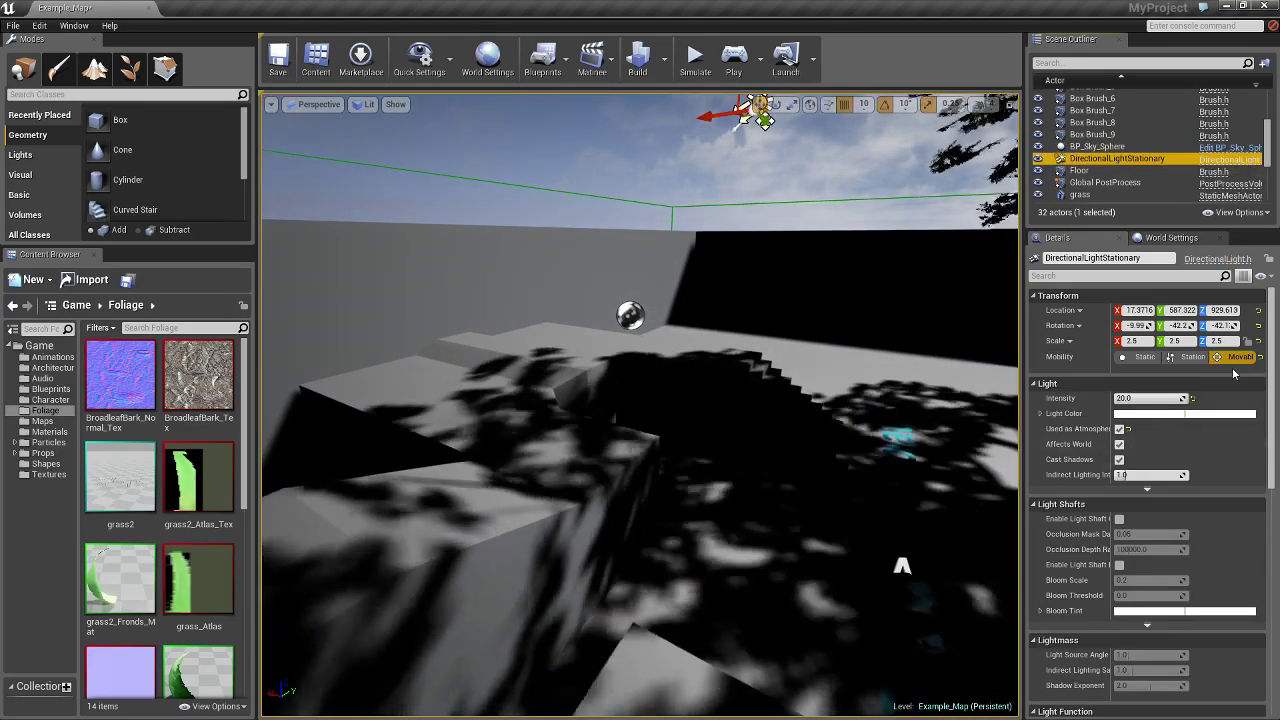
left_click(1119, 459)
left_click(1119, 459)
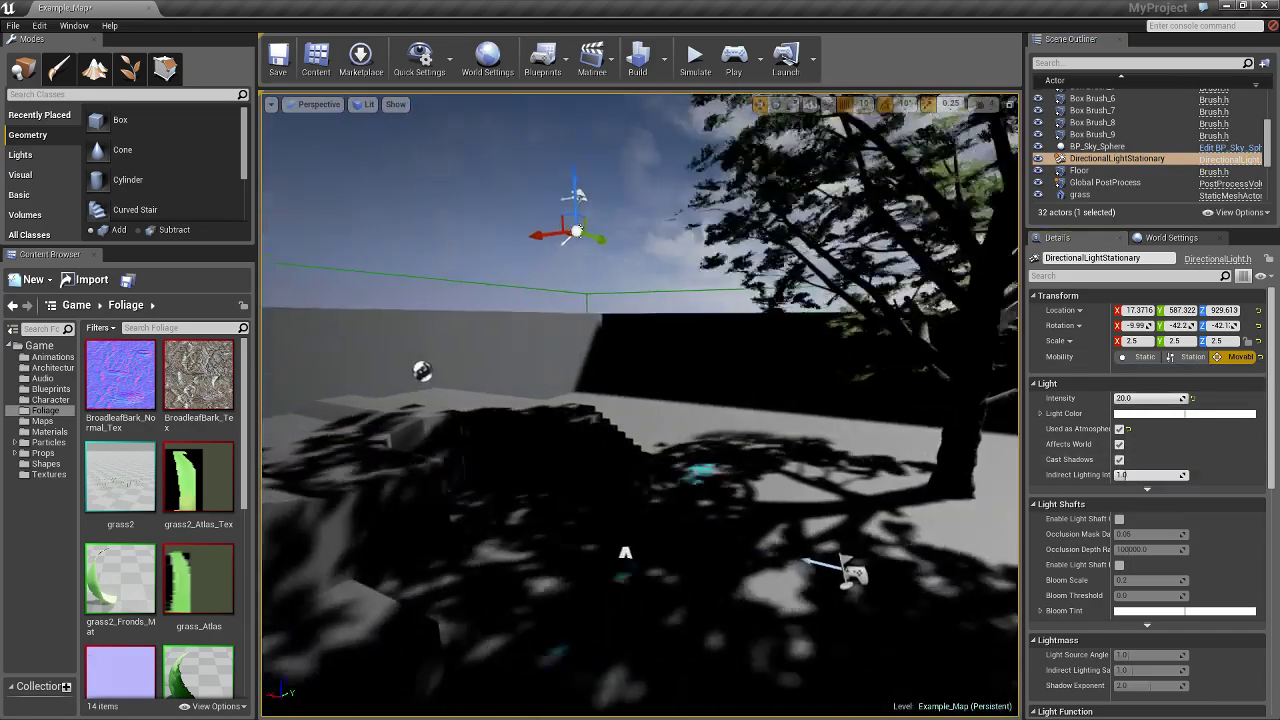
right_click_drag(640, 400, 620, 370)
left_click(1119, 518)
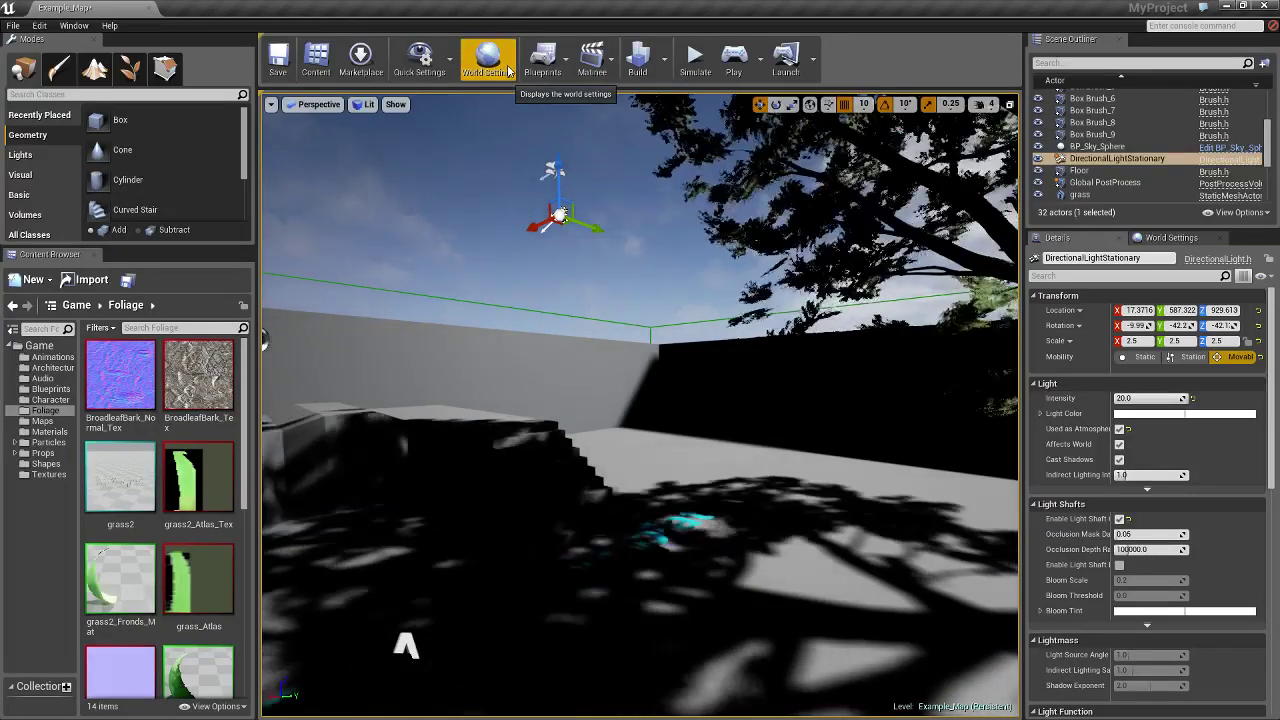
Step: Open the Level Blueprint editor from the Blueprints menu and maximize its window
left_click(543, 60)
left_click(583, 106)
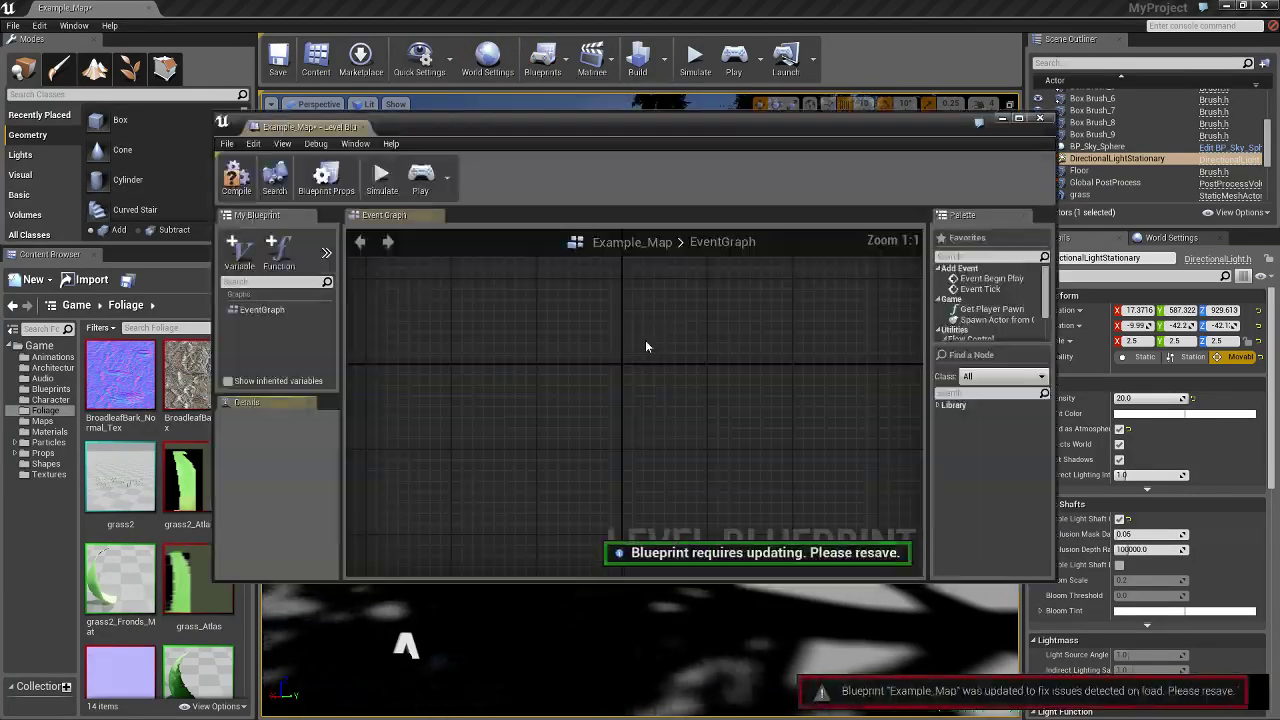
left_click(1018, 119)
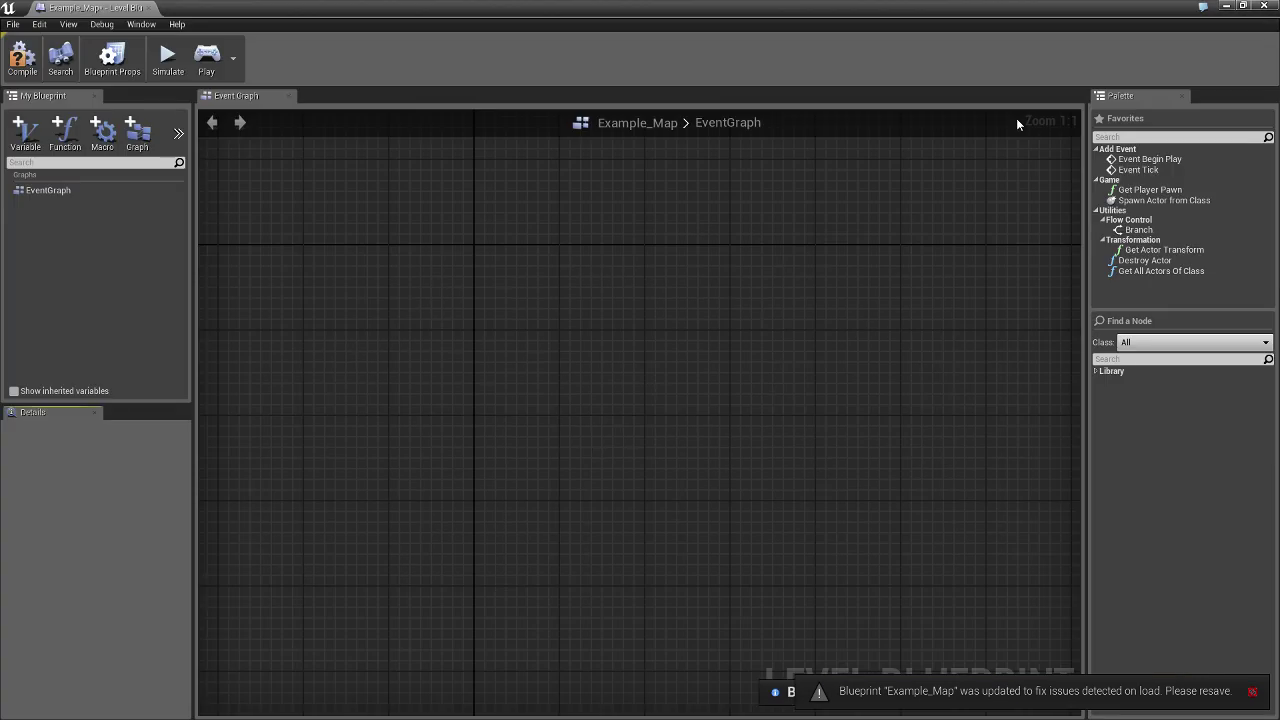
Step: Search the node list for 'update su', cancel without adding anything, and restore the window size
right_click(444, 278)
type("u")
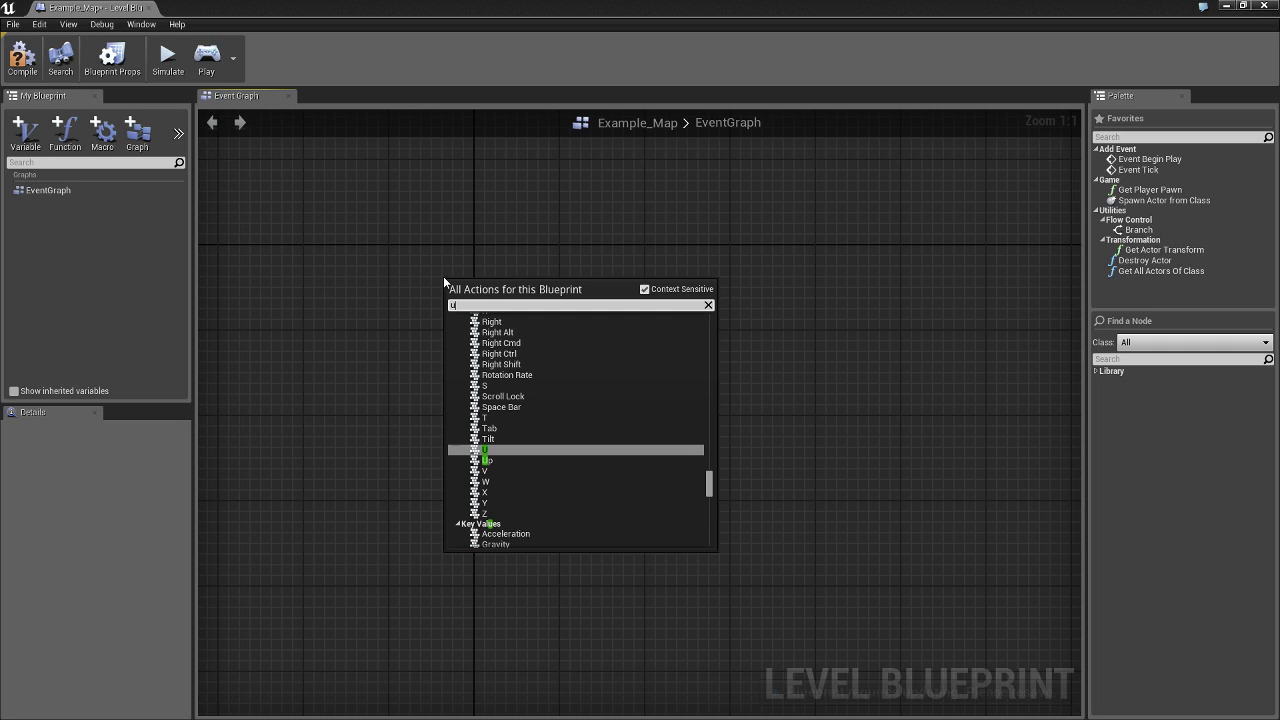
type("pdate su")
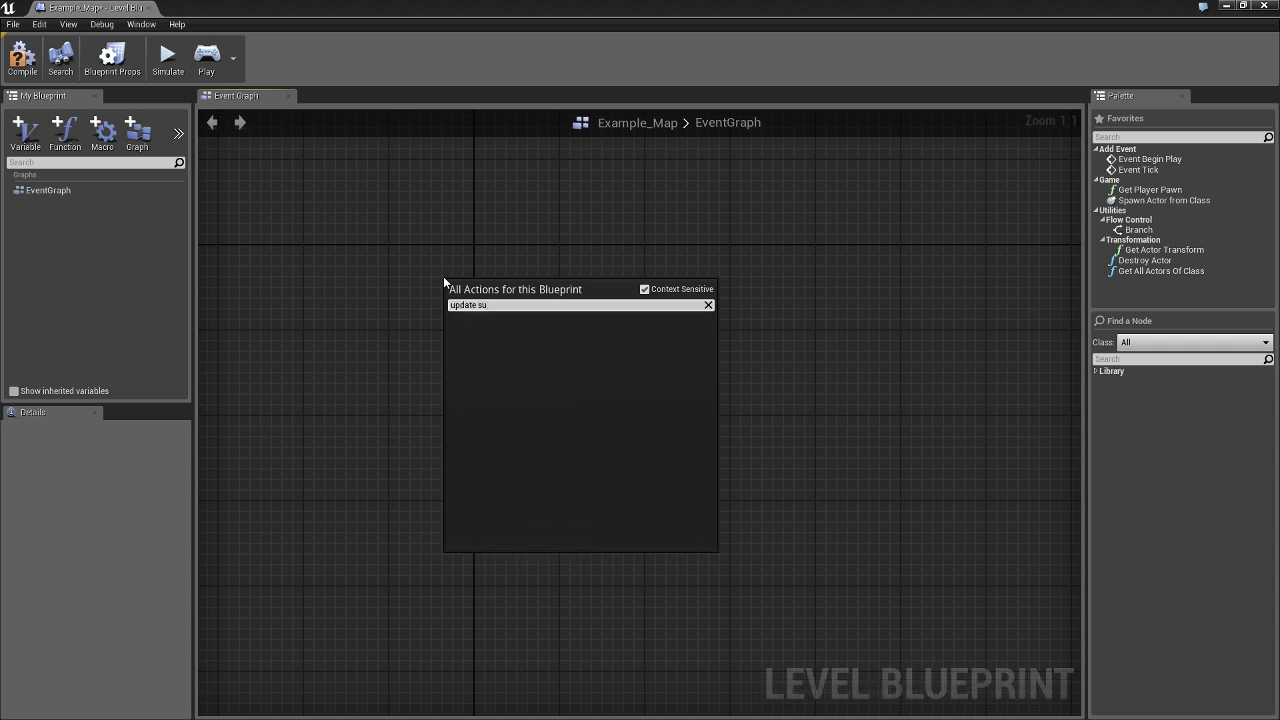
key("BackSpace")
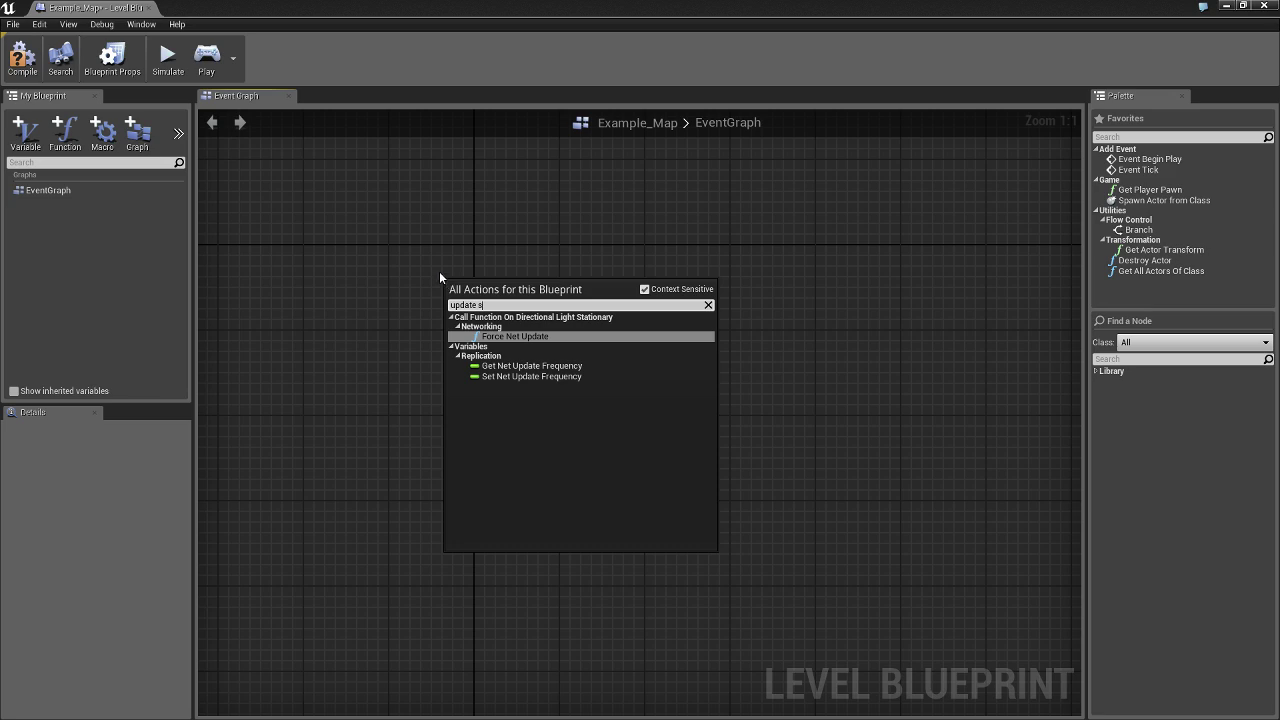
key("Escape")
double_click(402, 6)
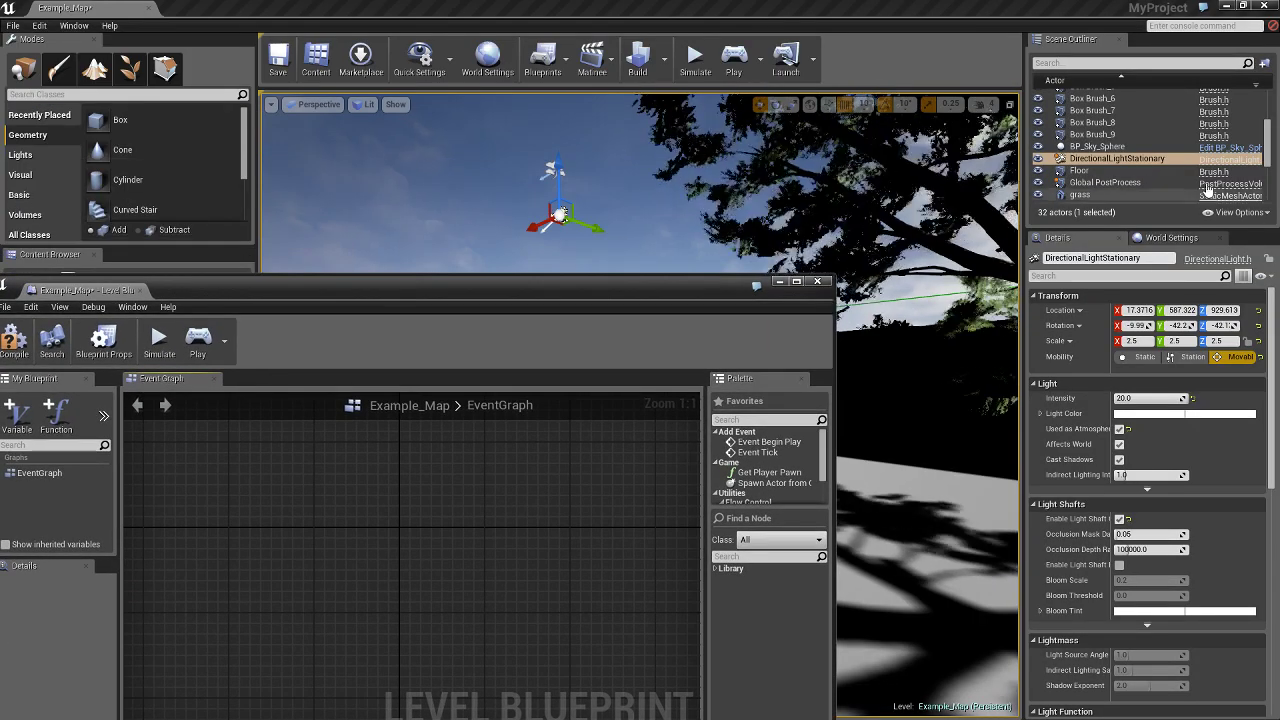
Step: With BP_Sky_Sphere selected, add an Update Sun Direction node via an 'upd' search and arrange both nodes
left_click(1082, 147)
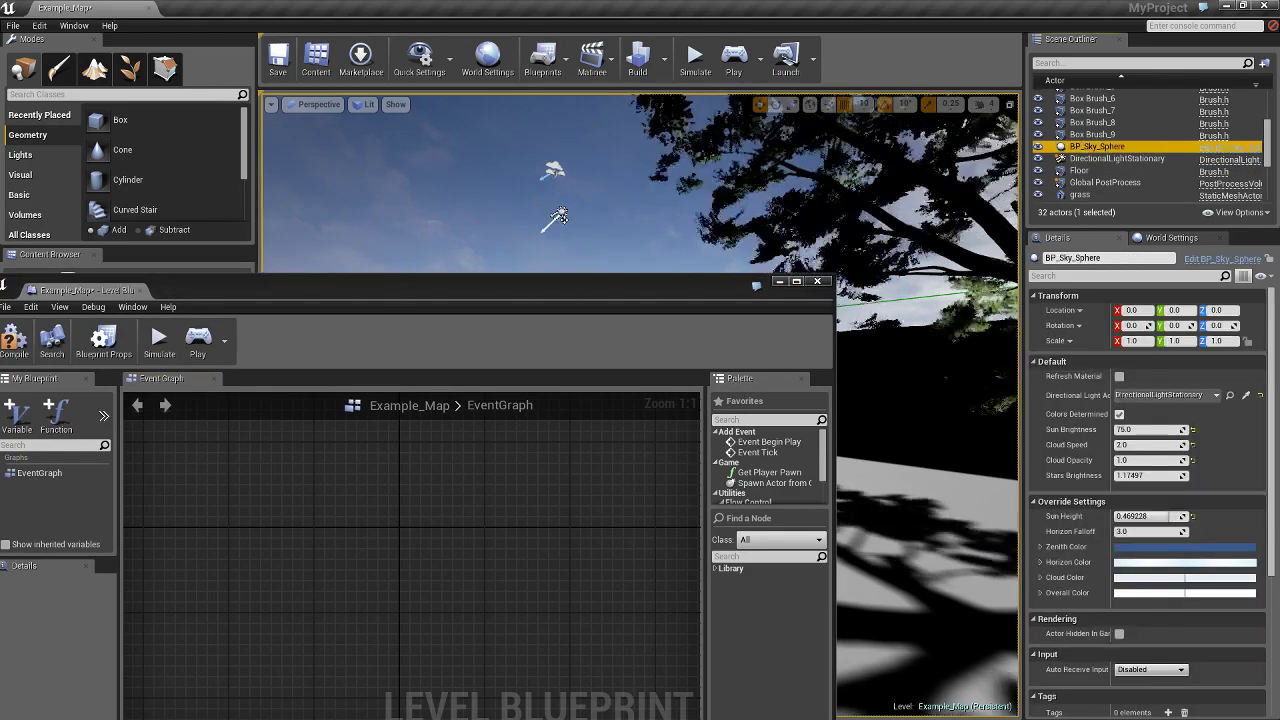
double_click(558, 286)
right_click(427, 322)
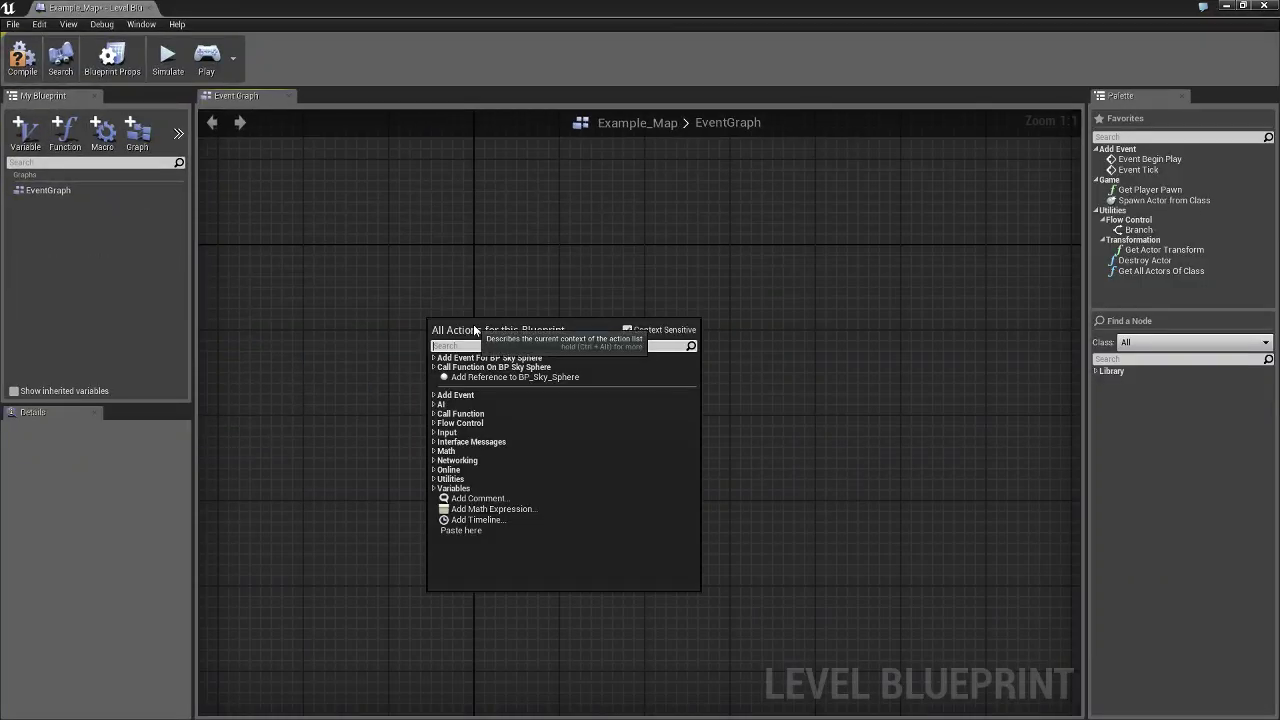
type("update")
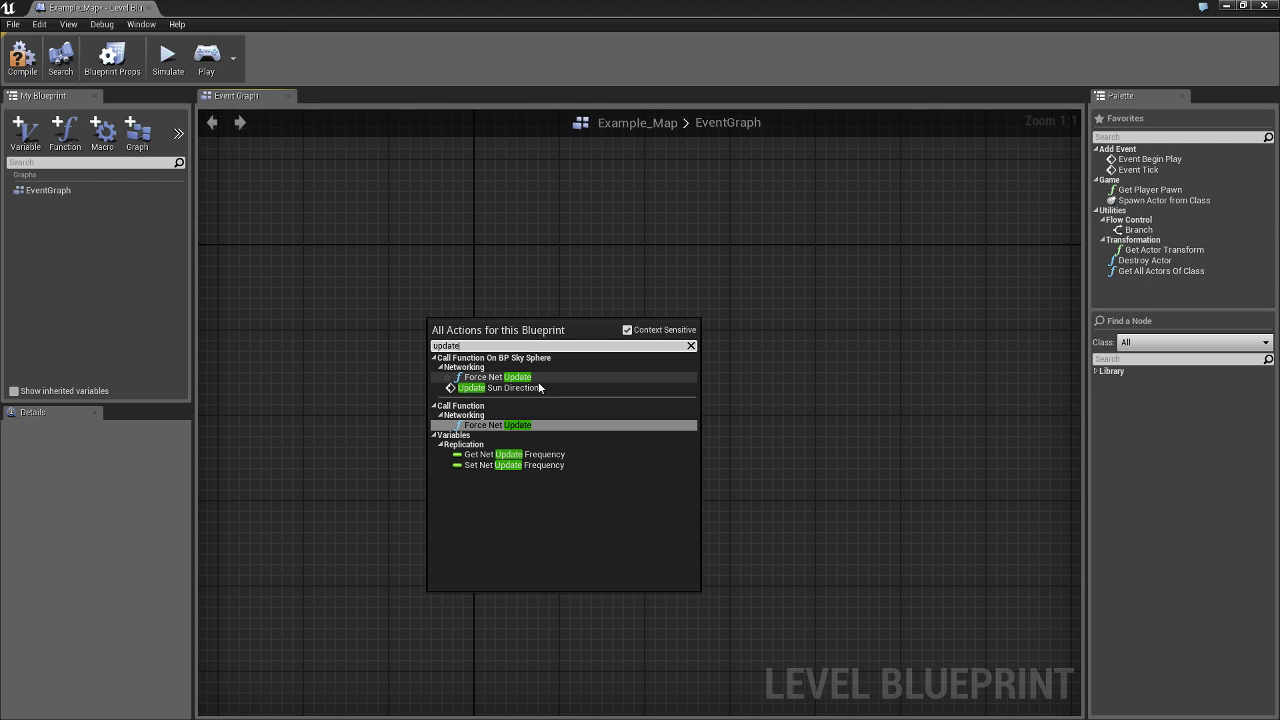
left_click(527, 388)
left_click_drag(498, 344, 701, 312)
left_click_drag(335, 373, 527, 391)
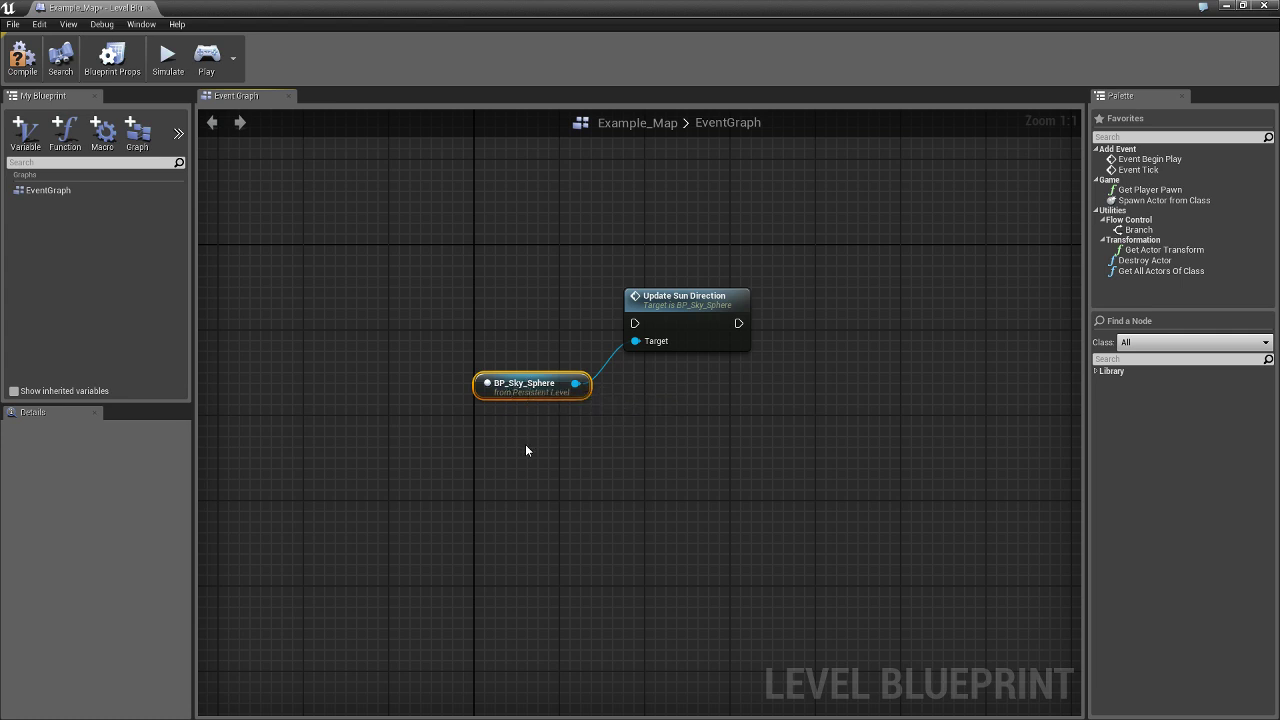
Step: Add an Add Actor Local Rotation node, chain it into Update Sun Direction, and delete the extra BP_Sky_Sphere reference
right_click(360, 200)
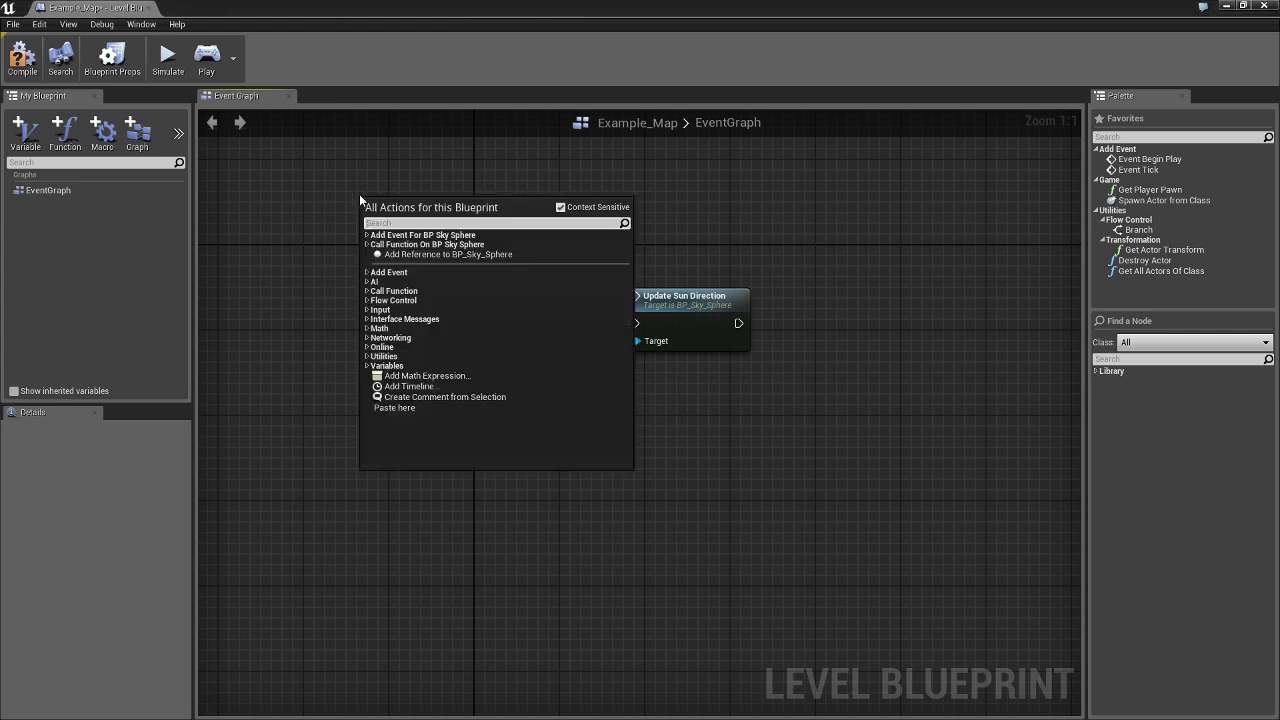
type("add ac")
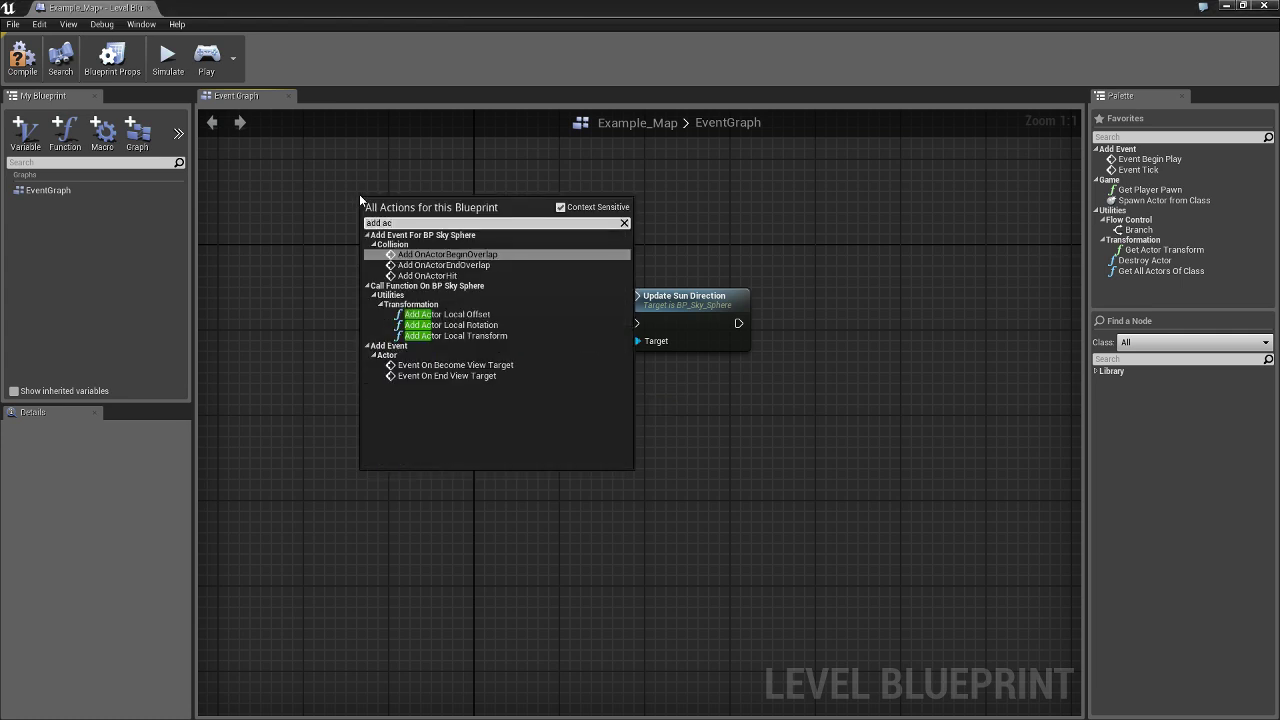
left_click(484, 326)
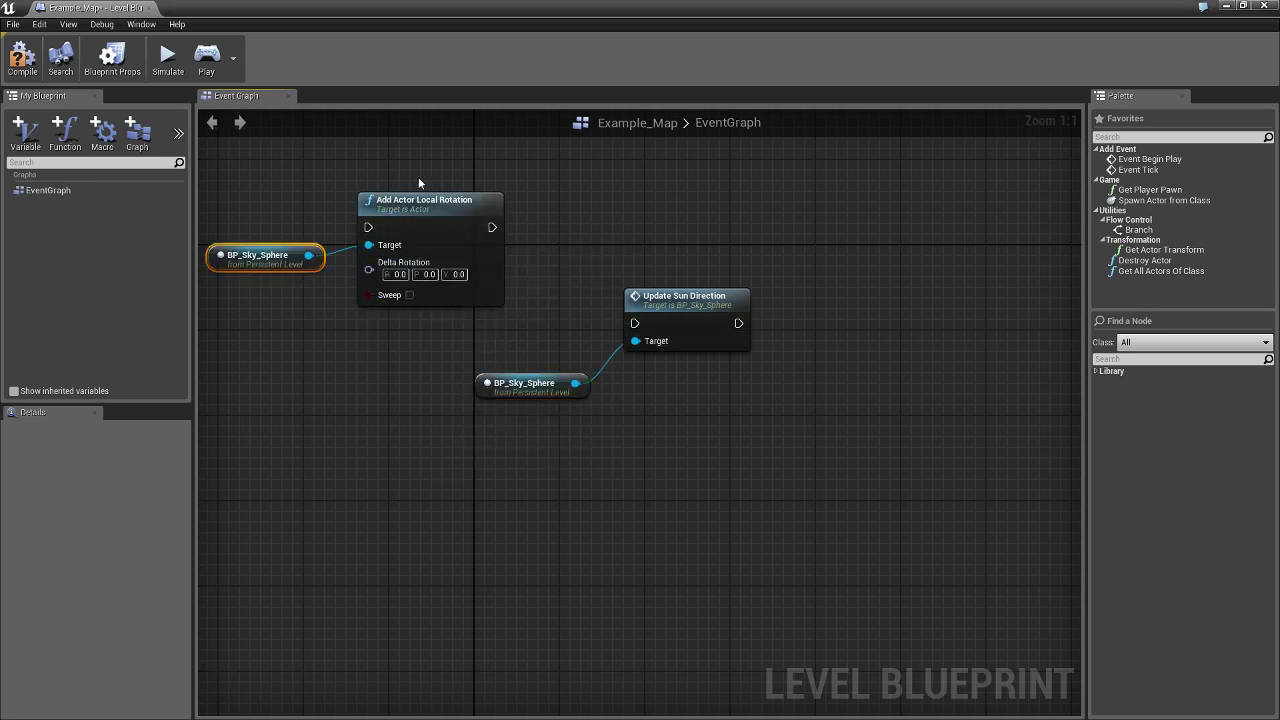
left_click_drag(492, 228, 640, 330)
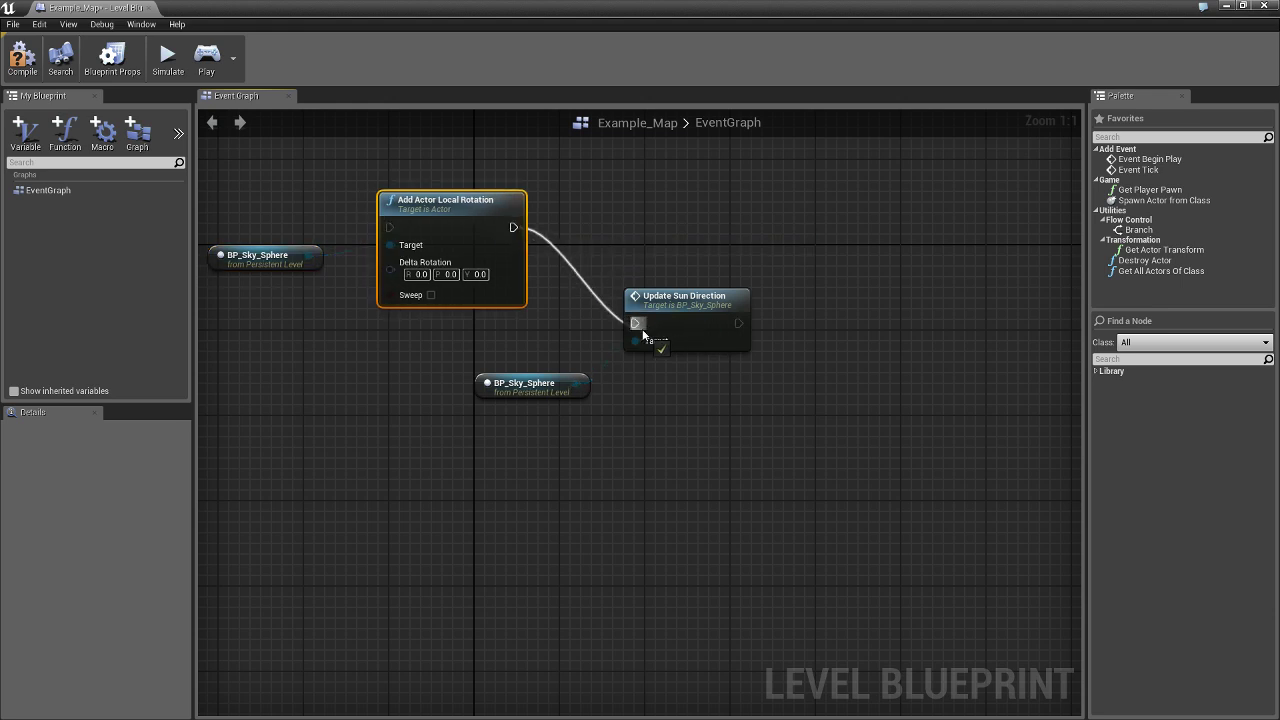
left_click(250, 258)
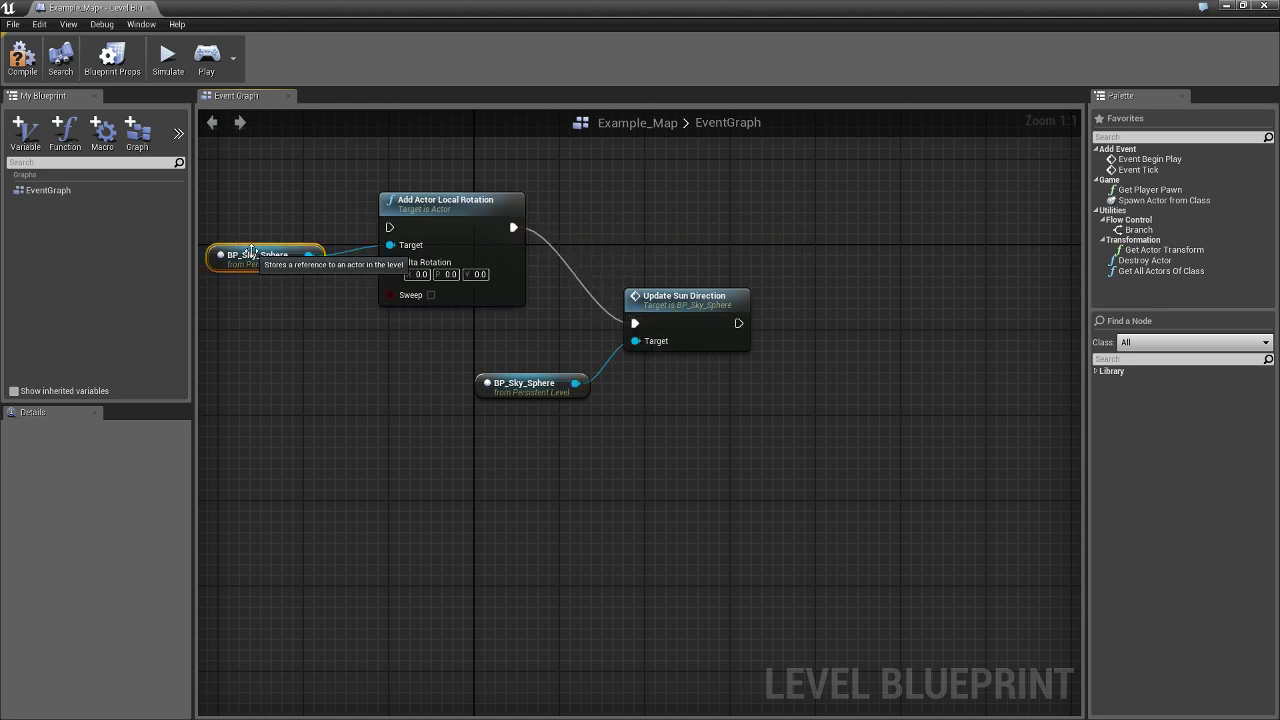
key("Delete")
Step: Add an Event Tick node and wire it to fire Add Actor Local Rotation
right_click(284, 250)
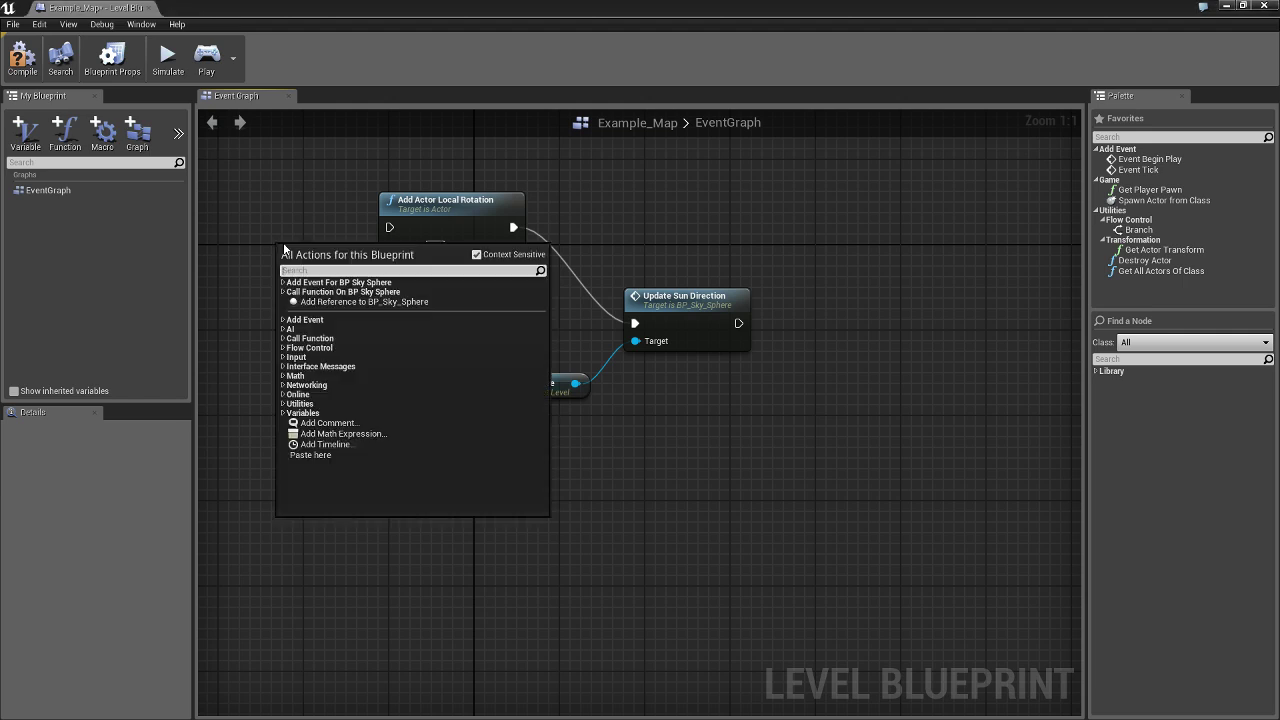
type("event")
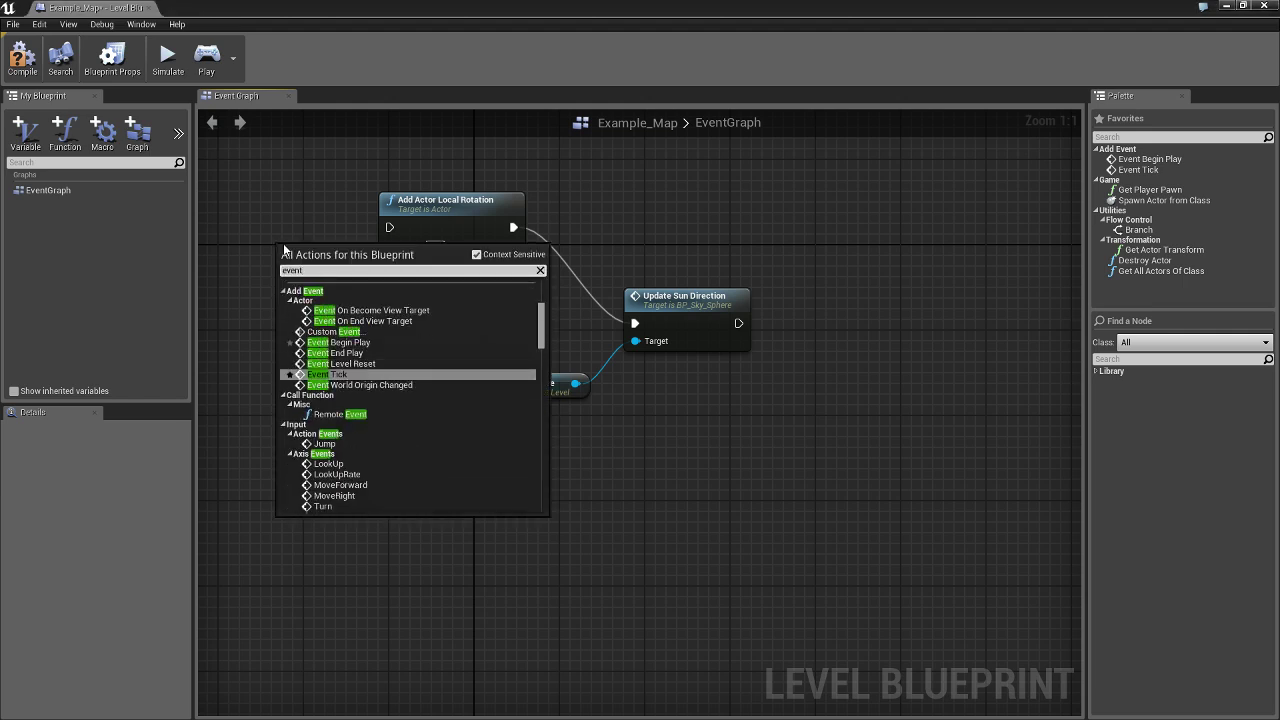
key("Return")
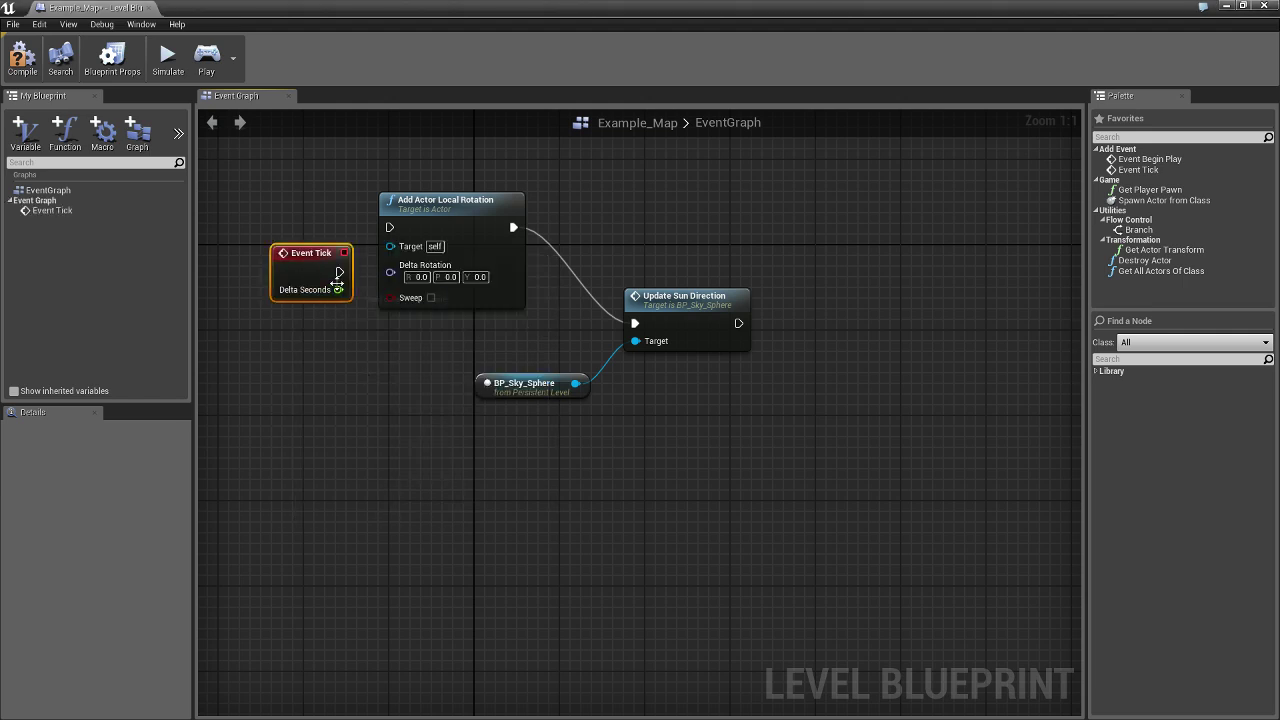
left_click_drag(339, 272, 389, 228)
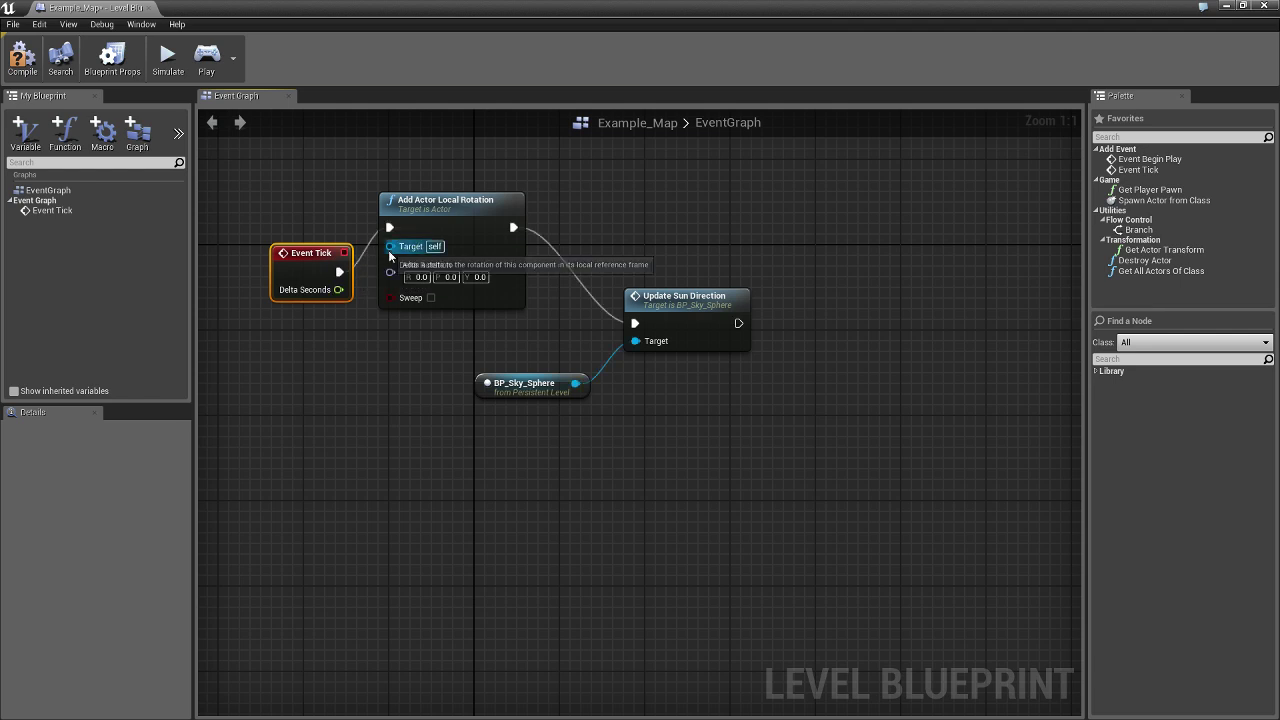
Step: Add a Make Rot node supplying Delta Rotation, then tidy the Make Rot and Event Tick layout
right_click(330, 440)
type("make rot")
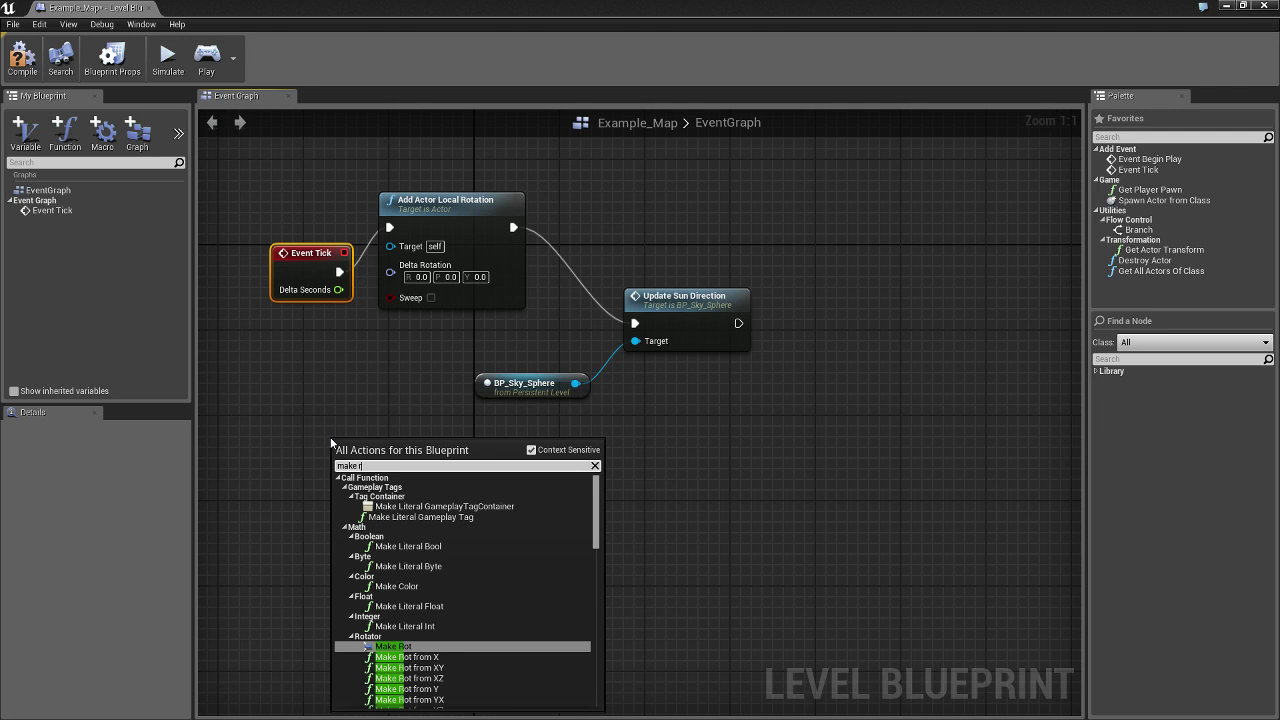
left_click(381, 506)
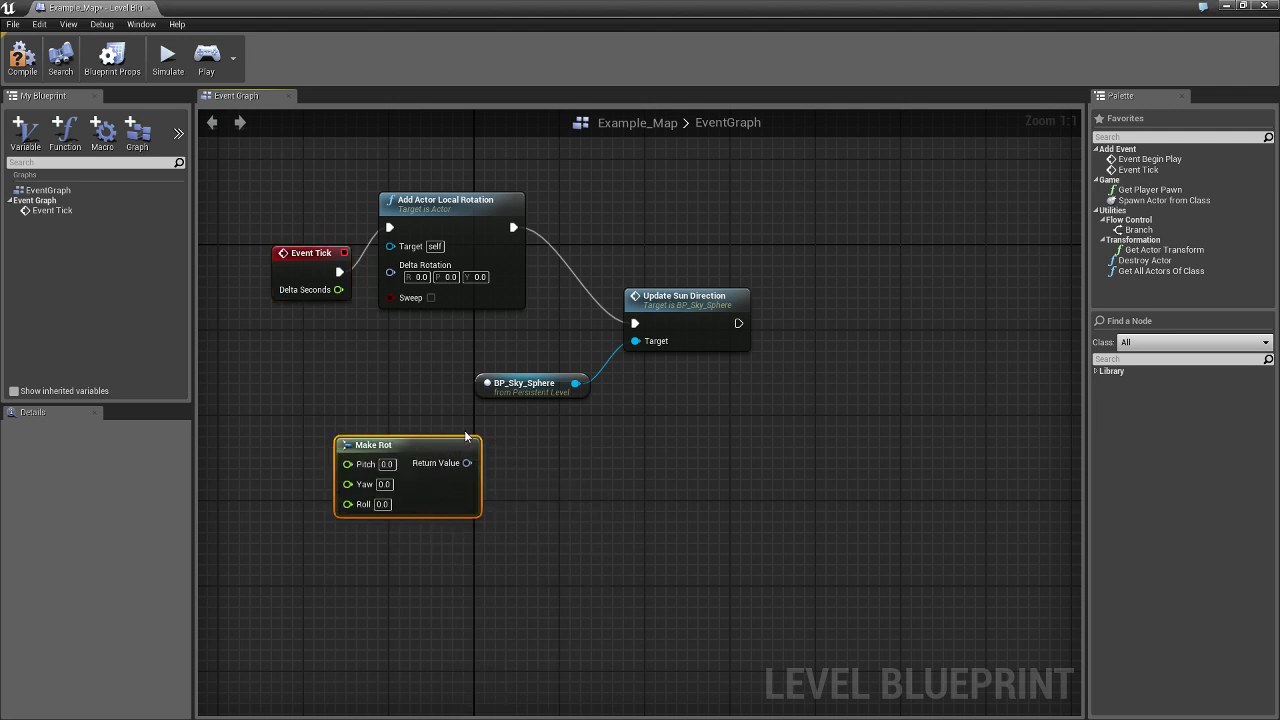
left_click_drag(430, 442, 389, 272)
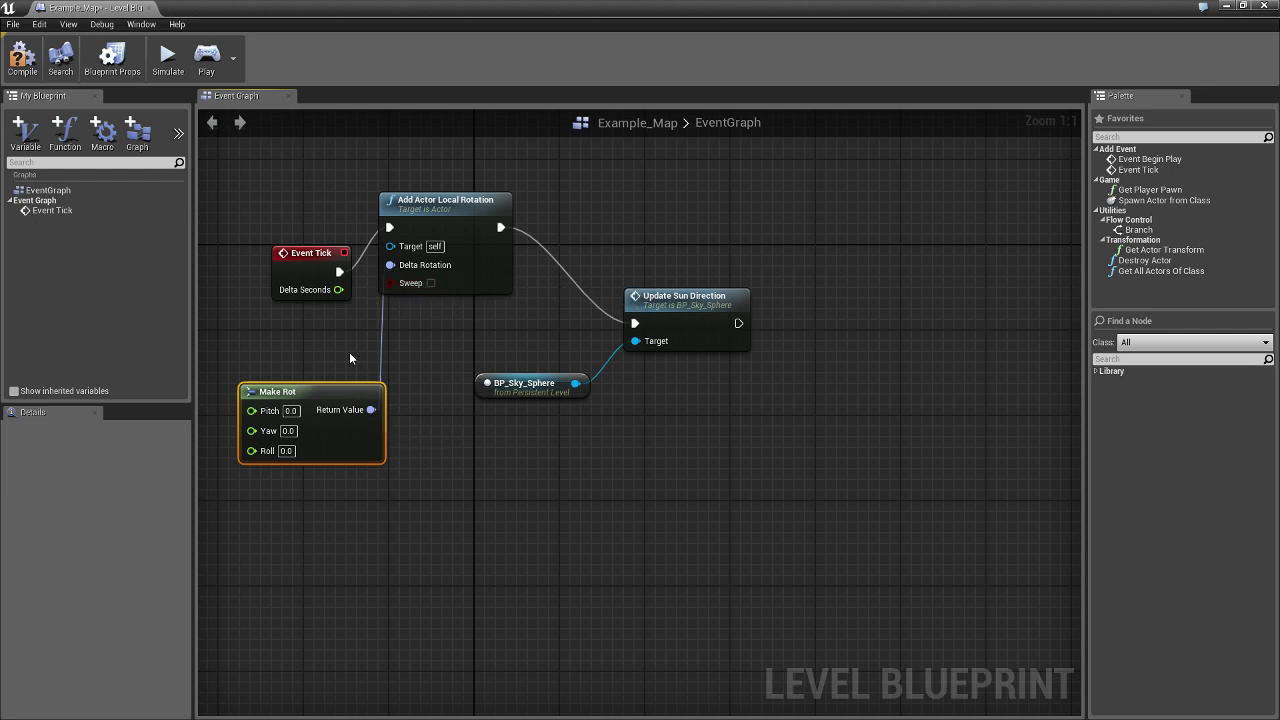
right_click_drag(436, 400, 743, 395)
left_click_drag(694, 376, 641, 376)
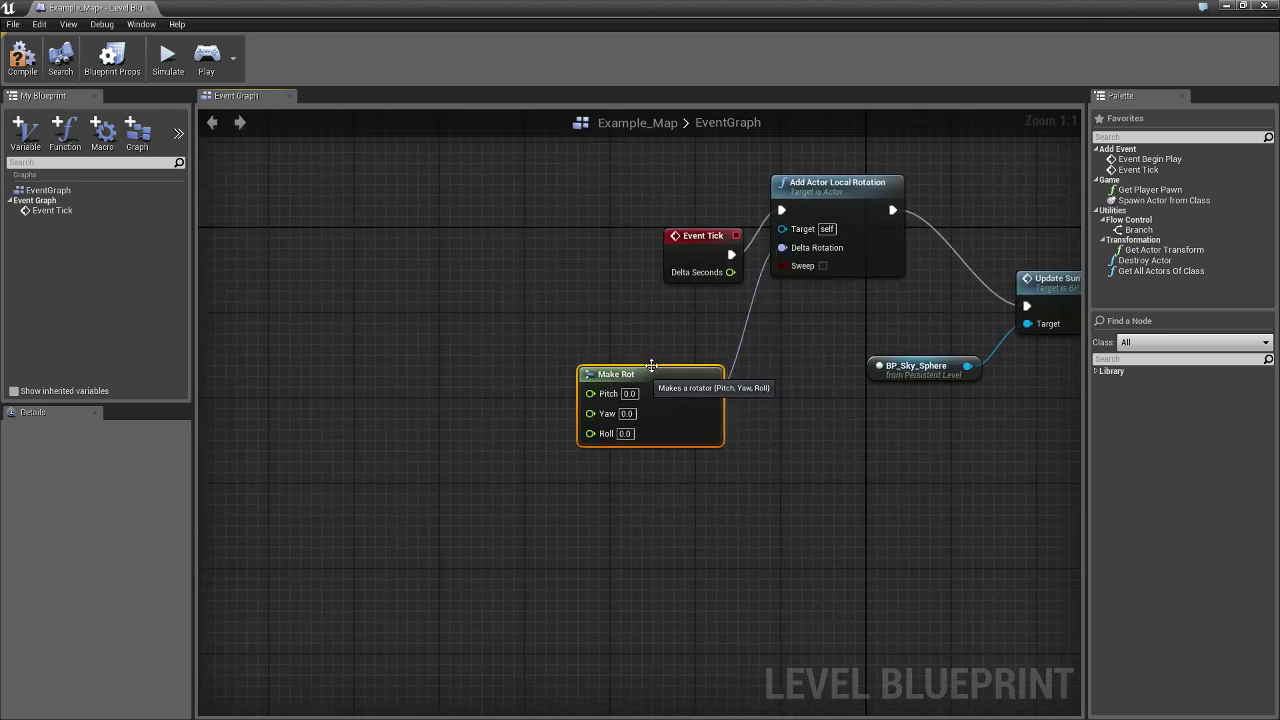
left_click_drag(688, 235, 558, 213)
right_click_drag(627, 297, 508, 265)
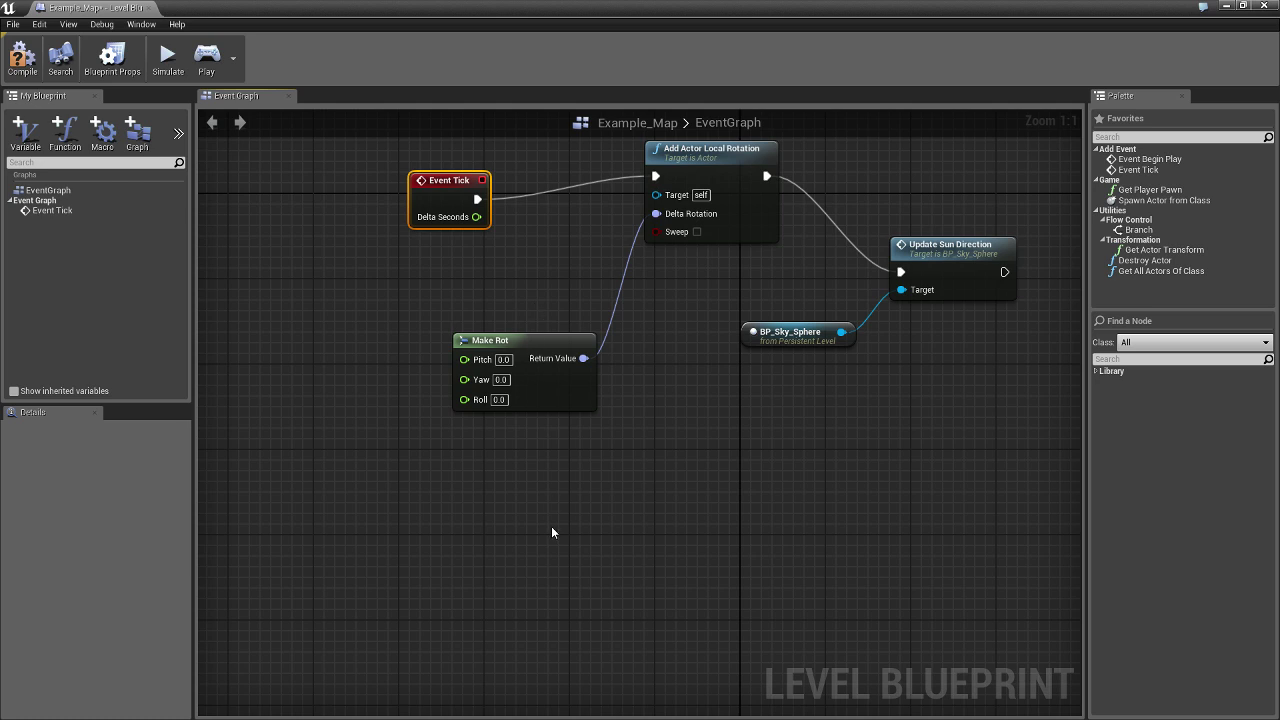
Step: Add a Float * Float multiply node and wire its result into Make Rot's Pitch
right_click(341, 402)
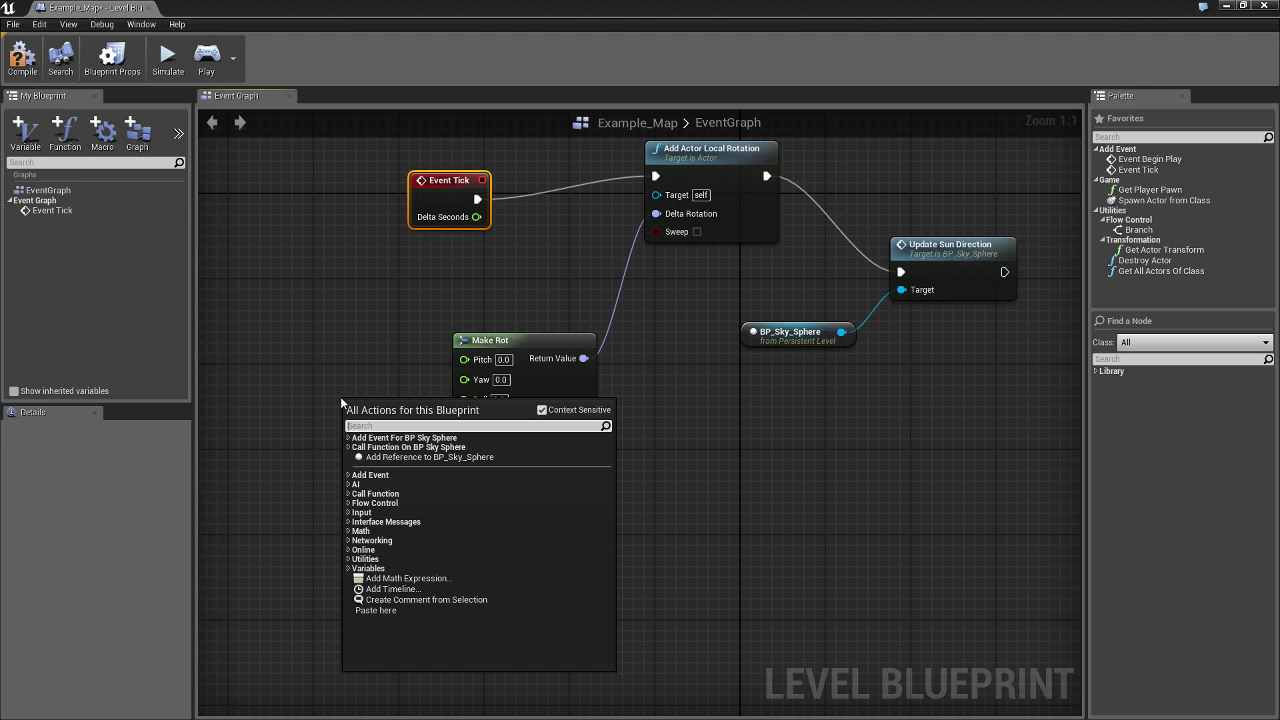
type("float")
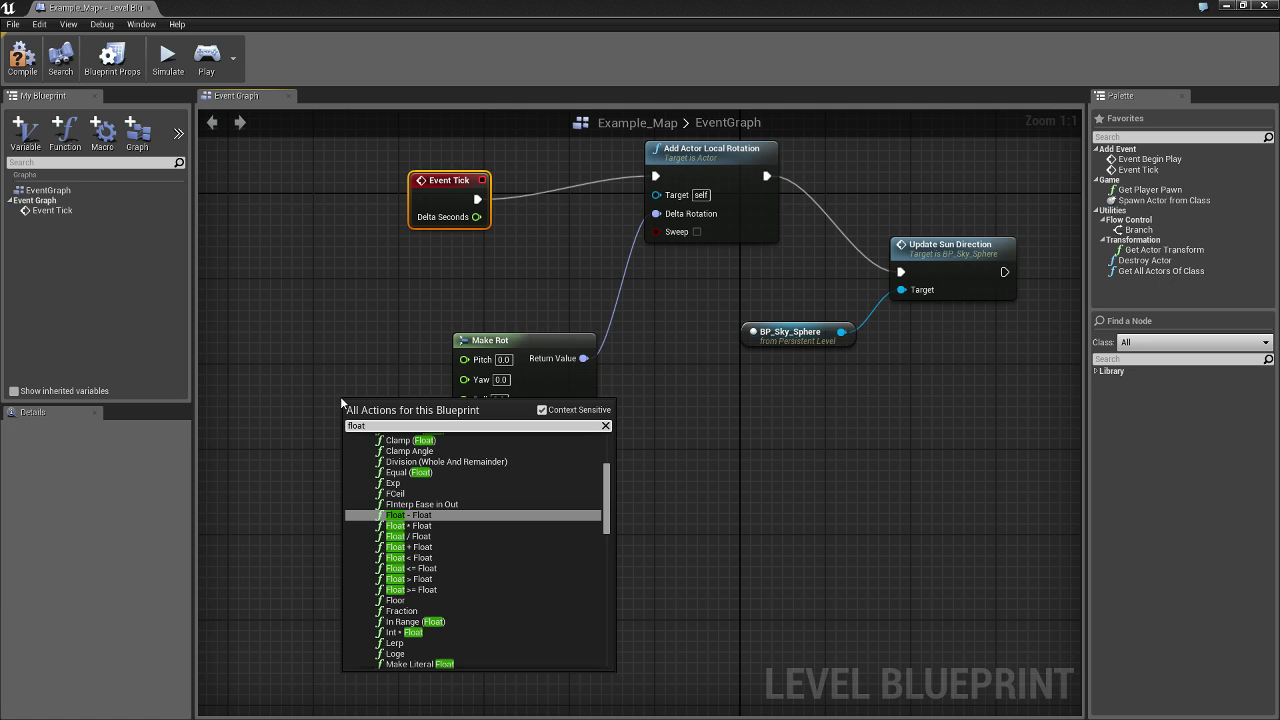
key("Return")
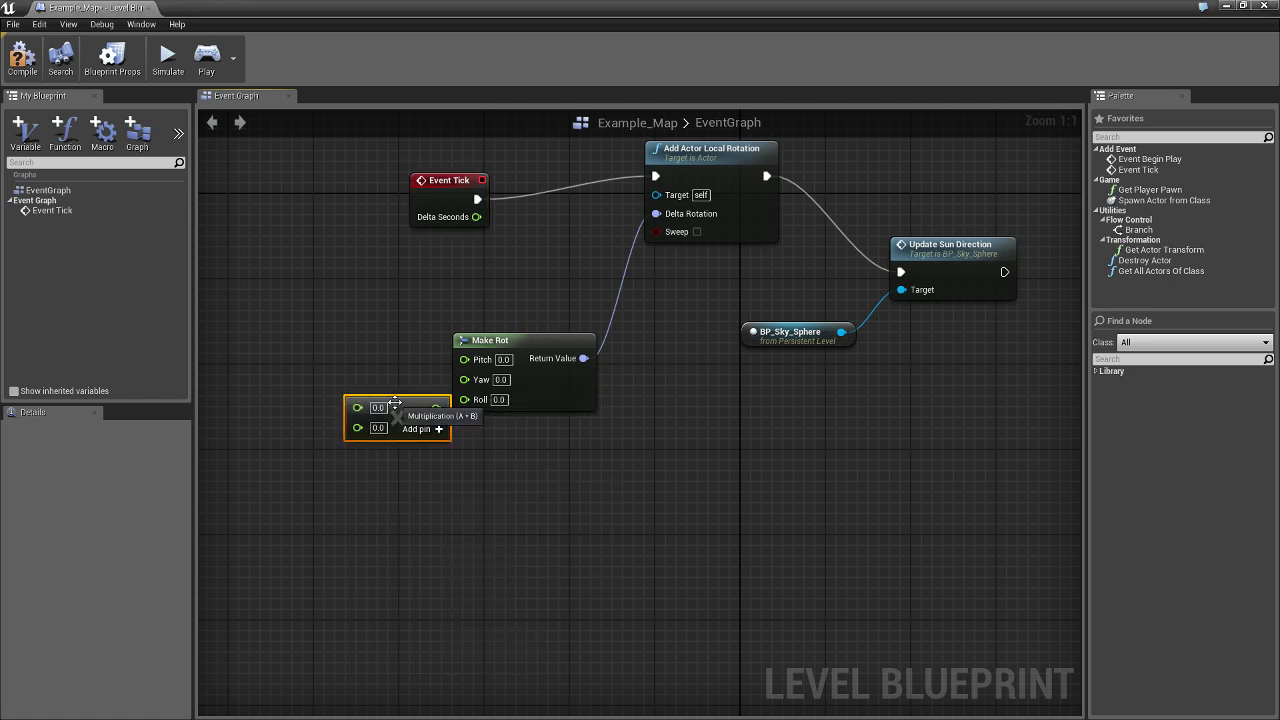
left_click_drag(398, 405, 470, 388)
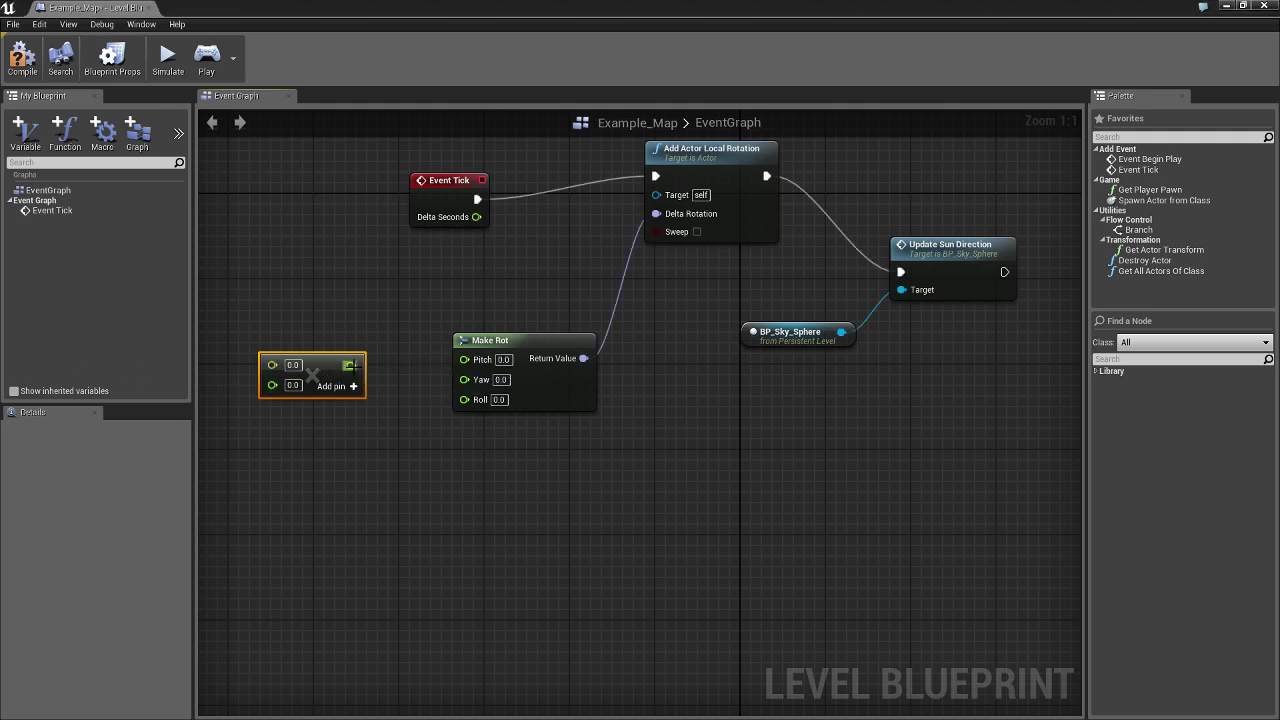
left_click_drag(351, 365, 463, 360)
right_click_drag(324, 342, 505, 345)
Step: Add a variable named Sunspeed, set its type to float, and compile the blueprint
left_click(24, 134)
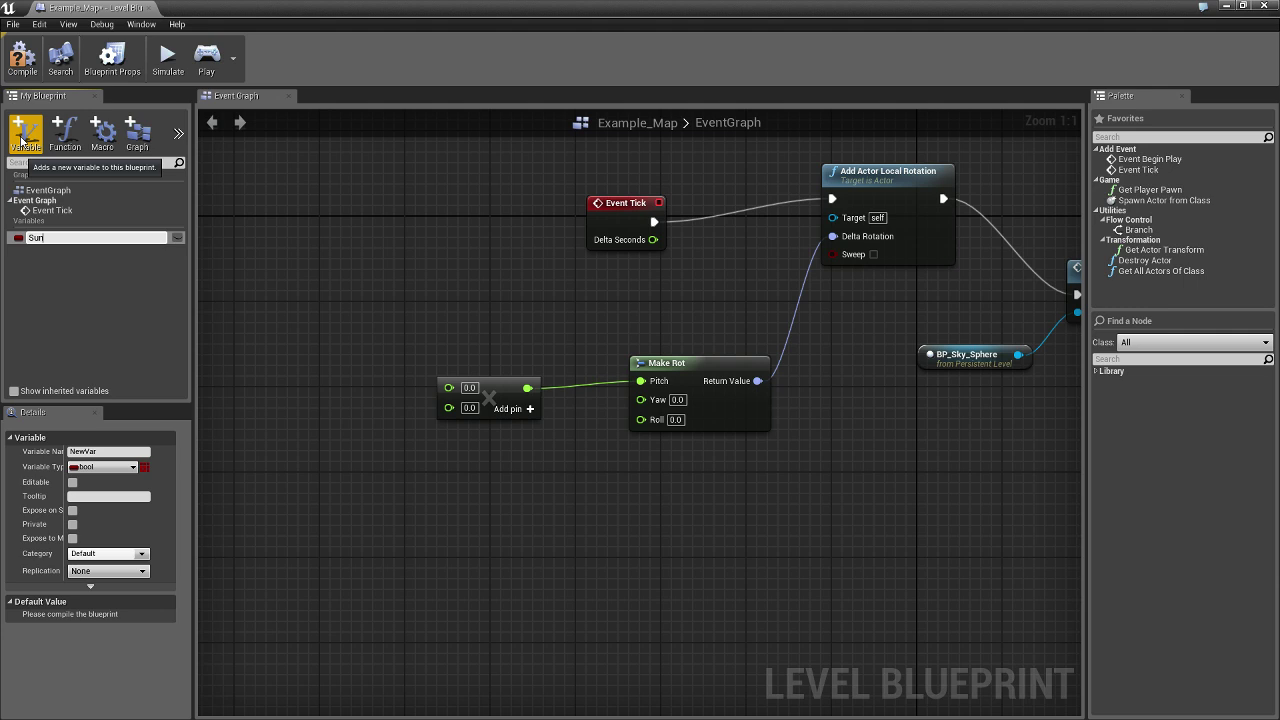
type("Sunspeed")
key("Return")
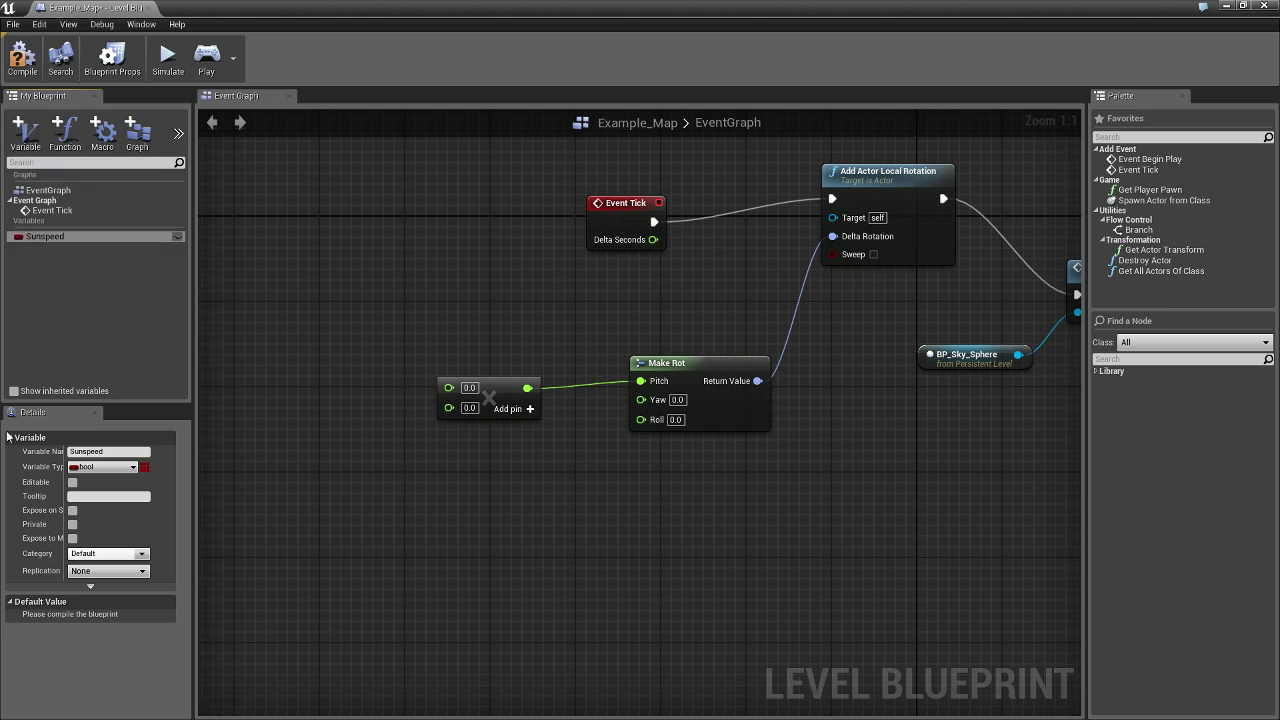
left_click(97, 469)
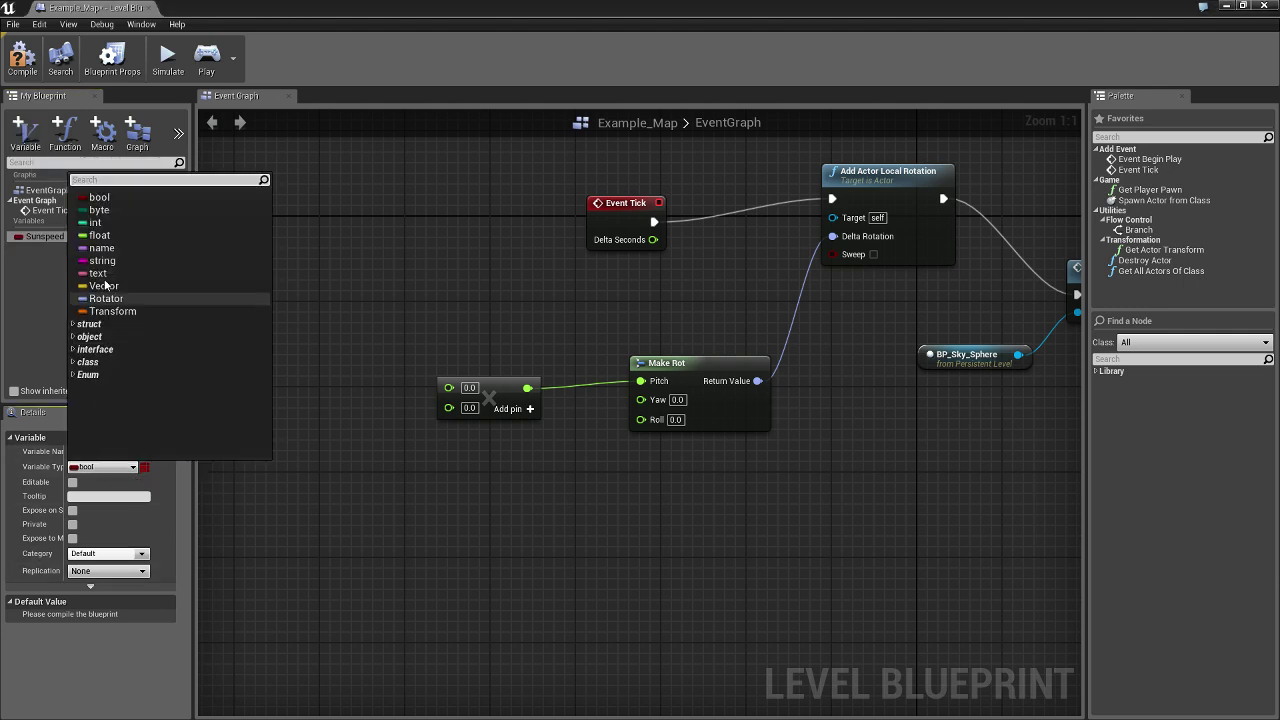
left_click(100, 237)
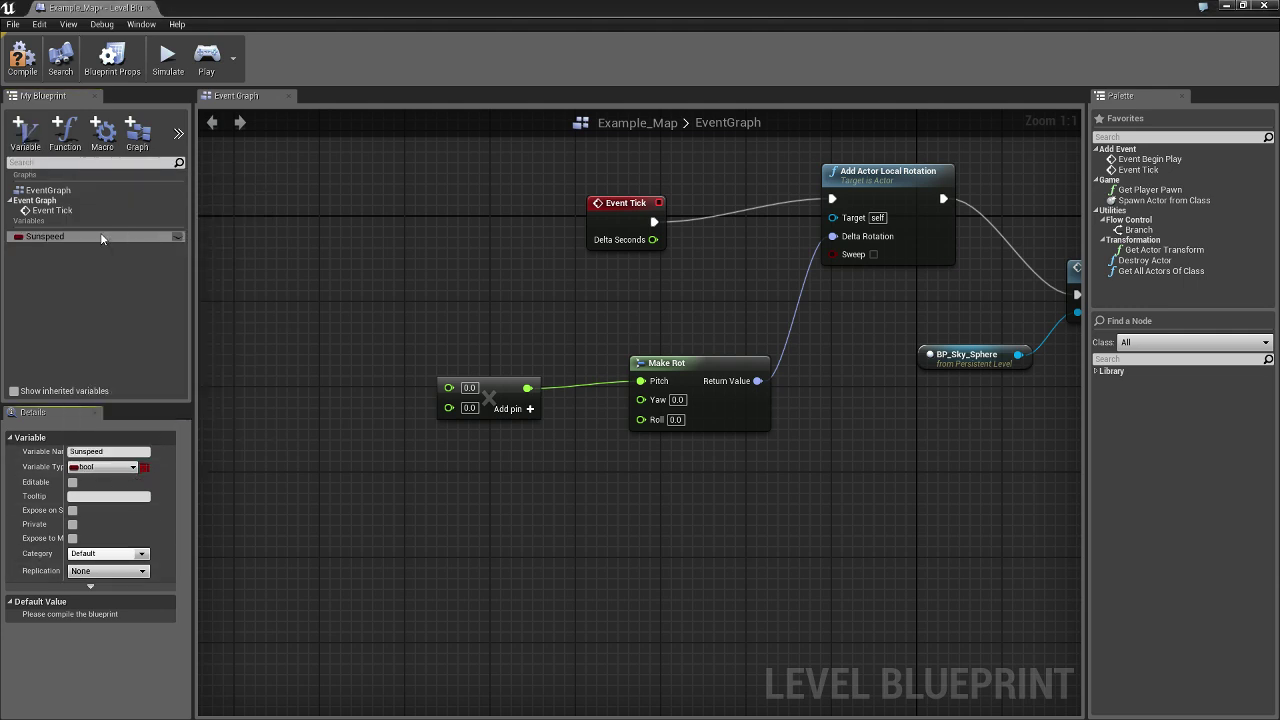
left_click(22, 57)
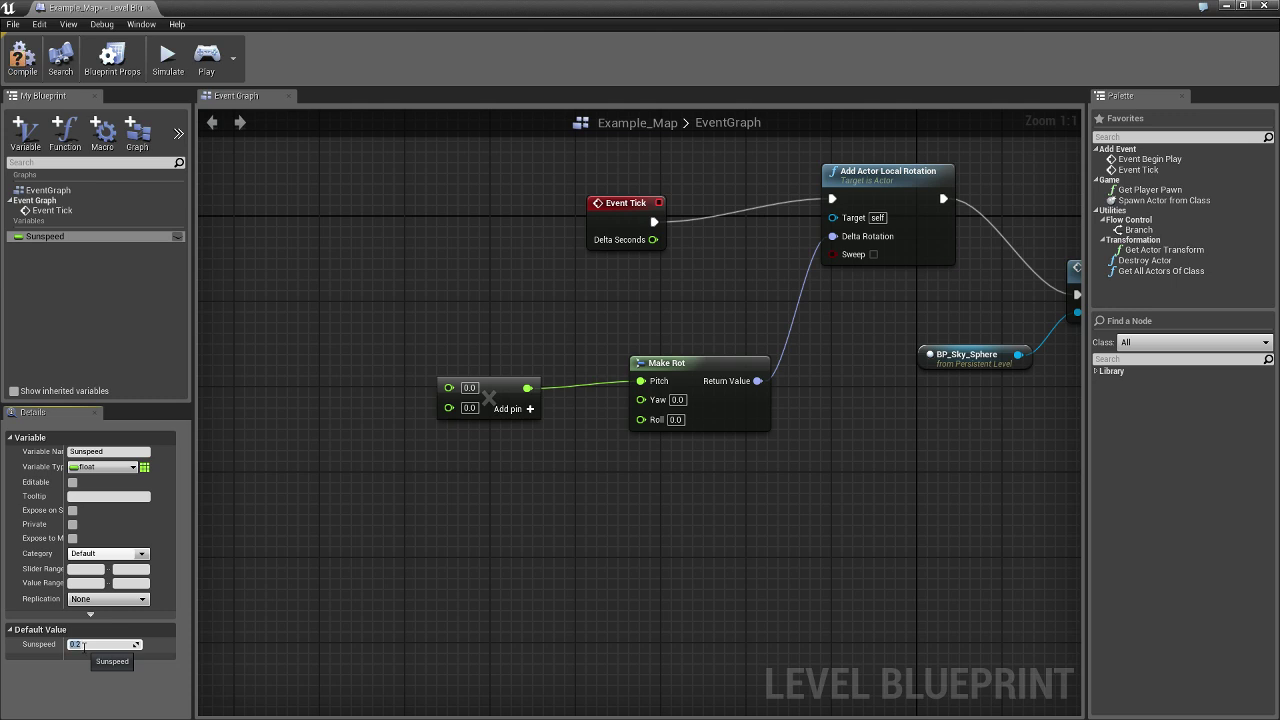
right_click_drag(477, 493, 443, 540)
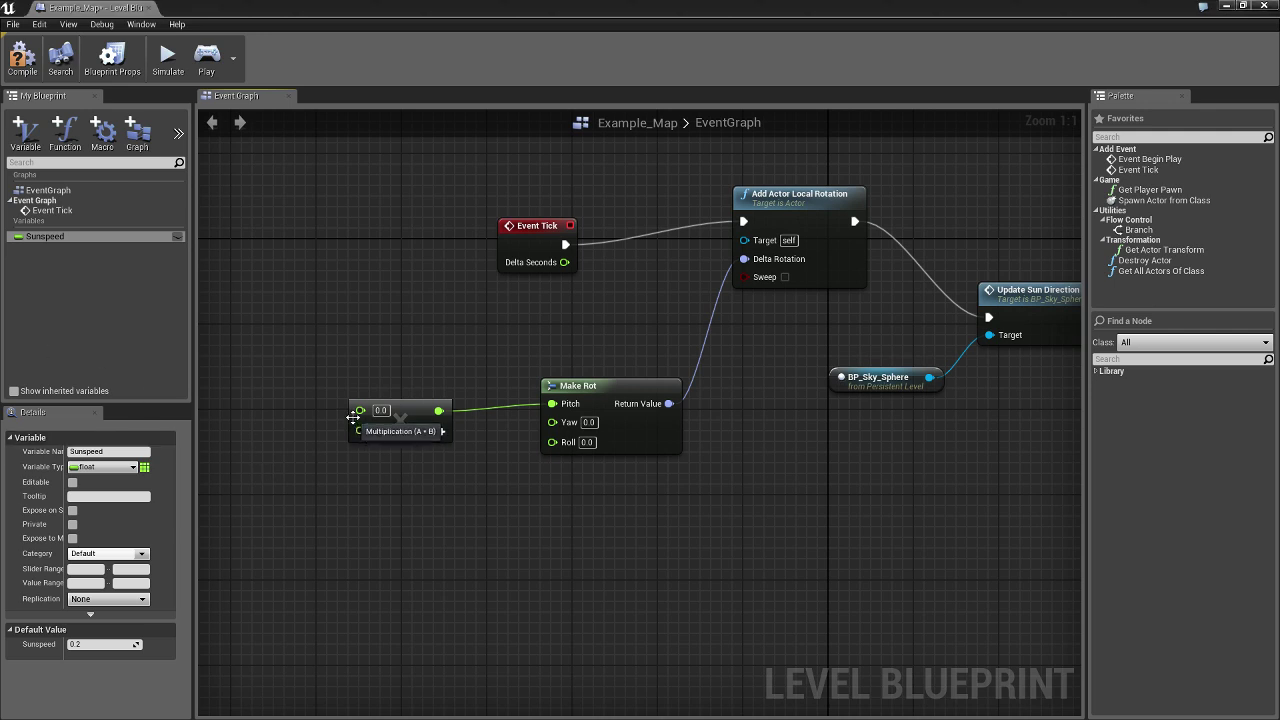
Step: Wire Delta Seconds and a Sunspeed getter into the multiply node, then compile the Level Blueprint
left_click_drag(359, 410, 565, 262)
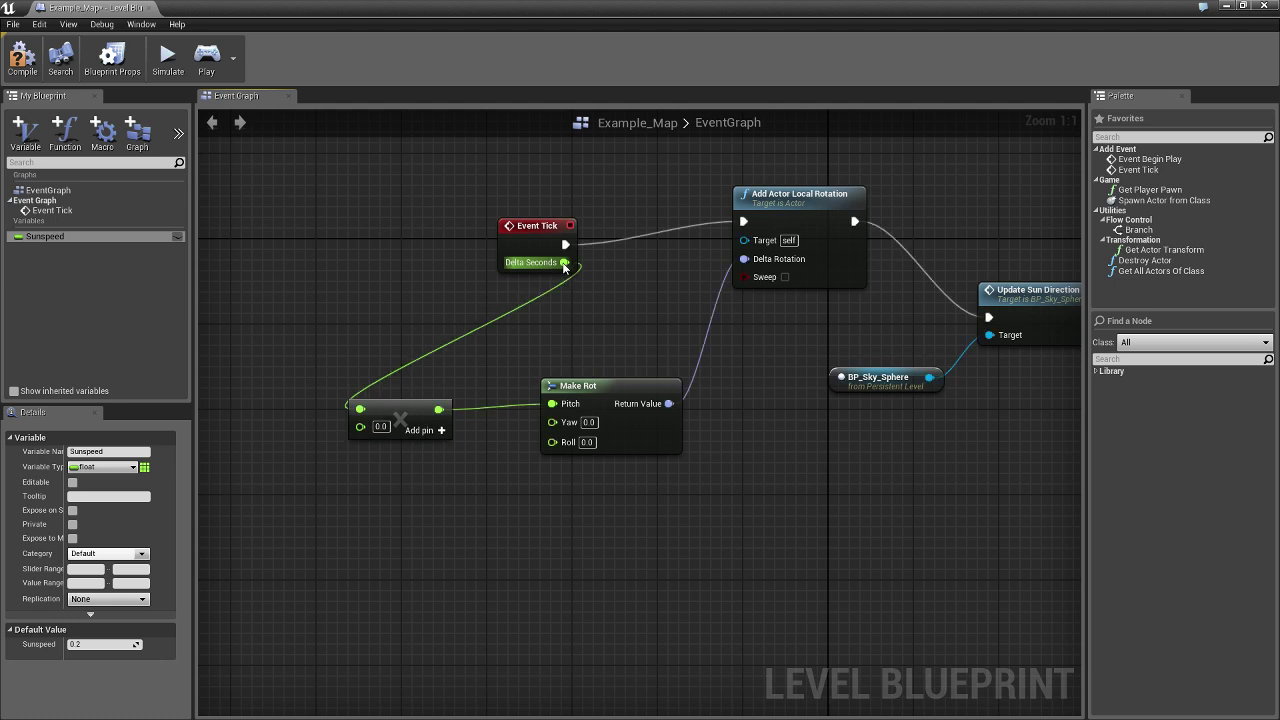
right_click_drag(528, 310, 714, 236)
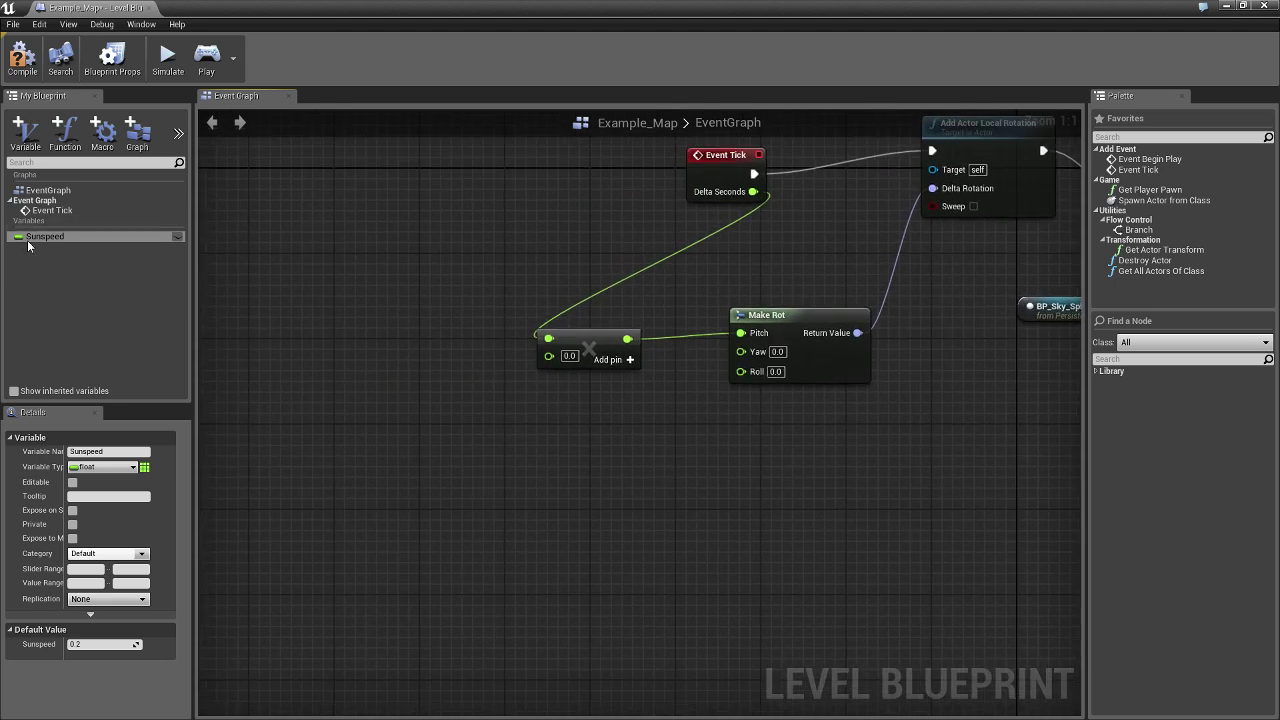
left_click_drag(34, 238, 366, 320)
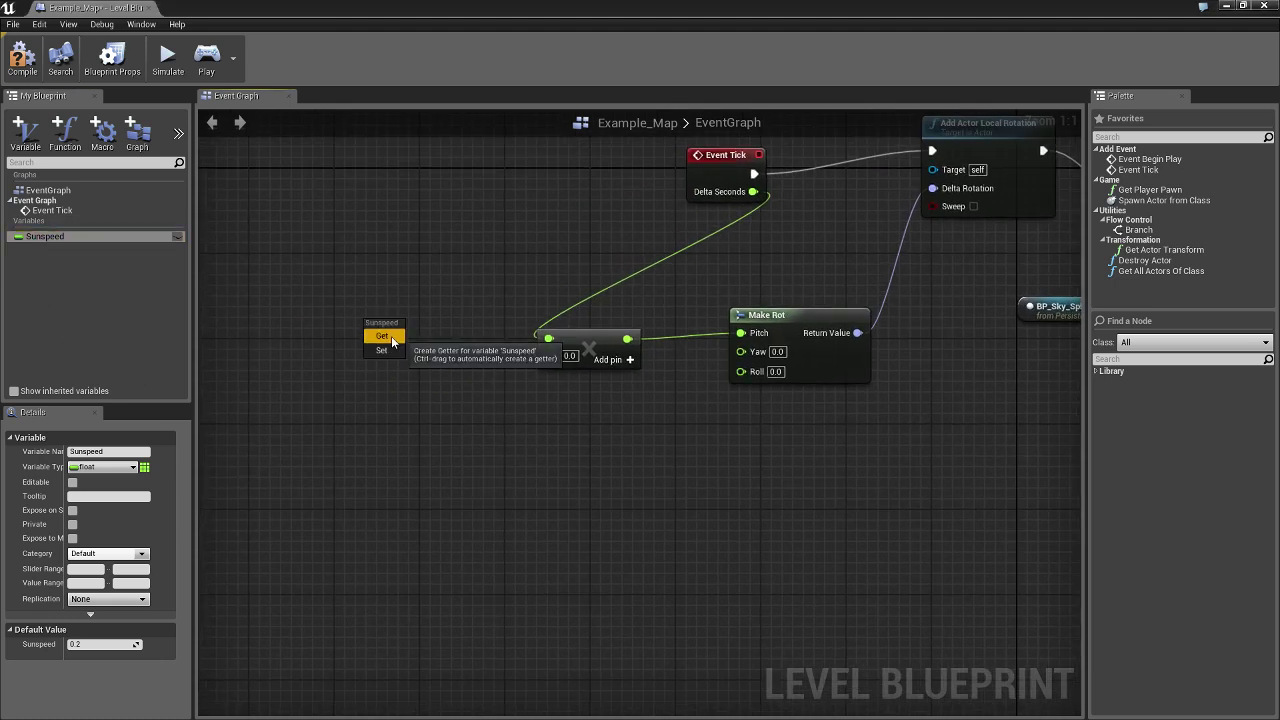
left_click(392, 341)
left_click_drag(438, 328, 548, 358)
right_click_drag(555, 502, 464, 621)
left_click(20, 64)
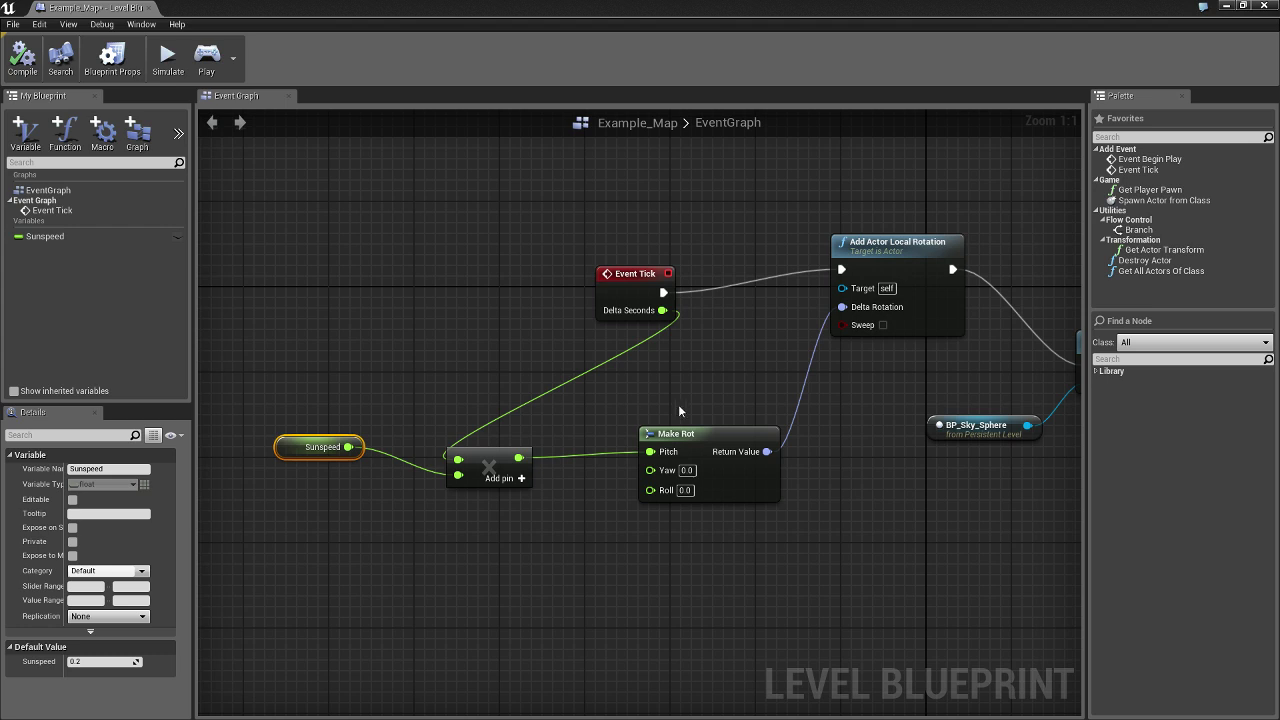
Step: Select DirectionalLightStationary, add its reference to the graph, and wire it to Add Actor Local Rotation's Target
double_click(866, 7)
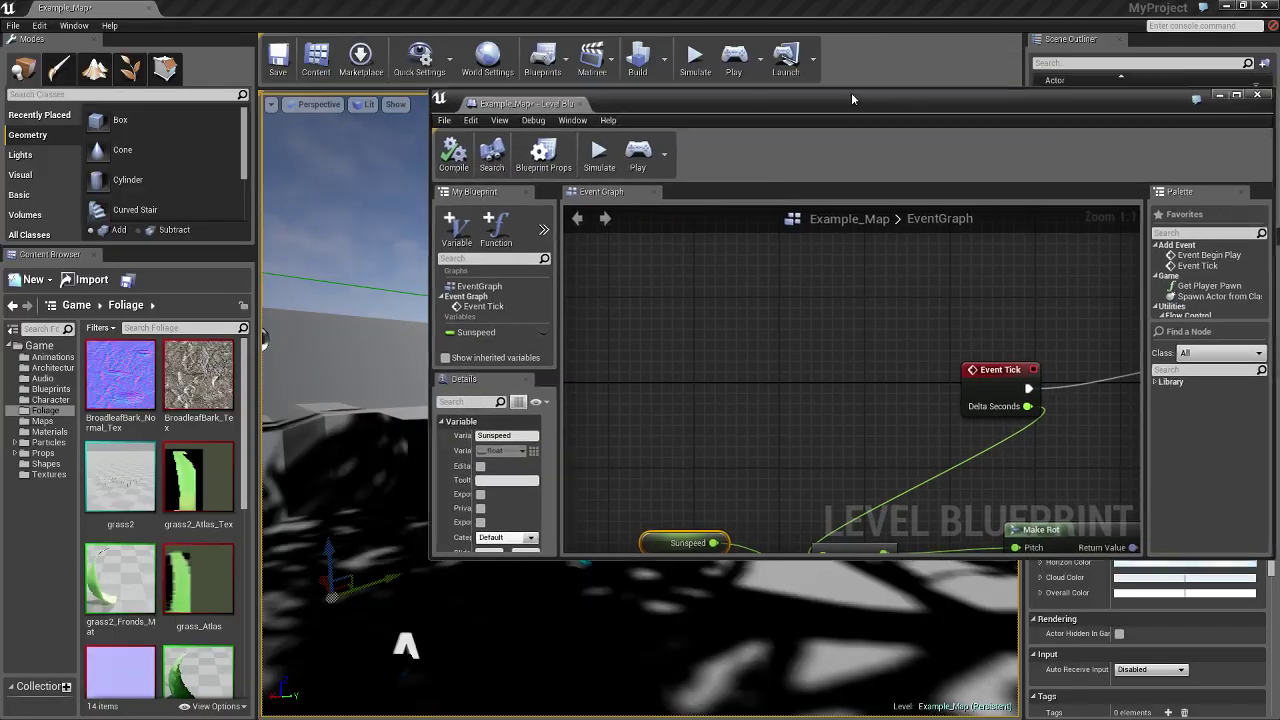
left_click(1150, 158)
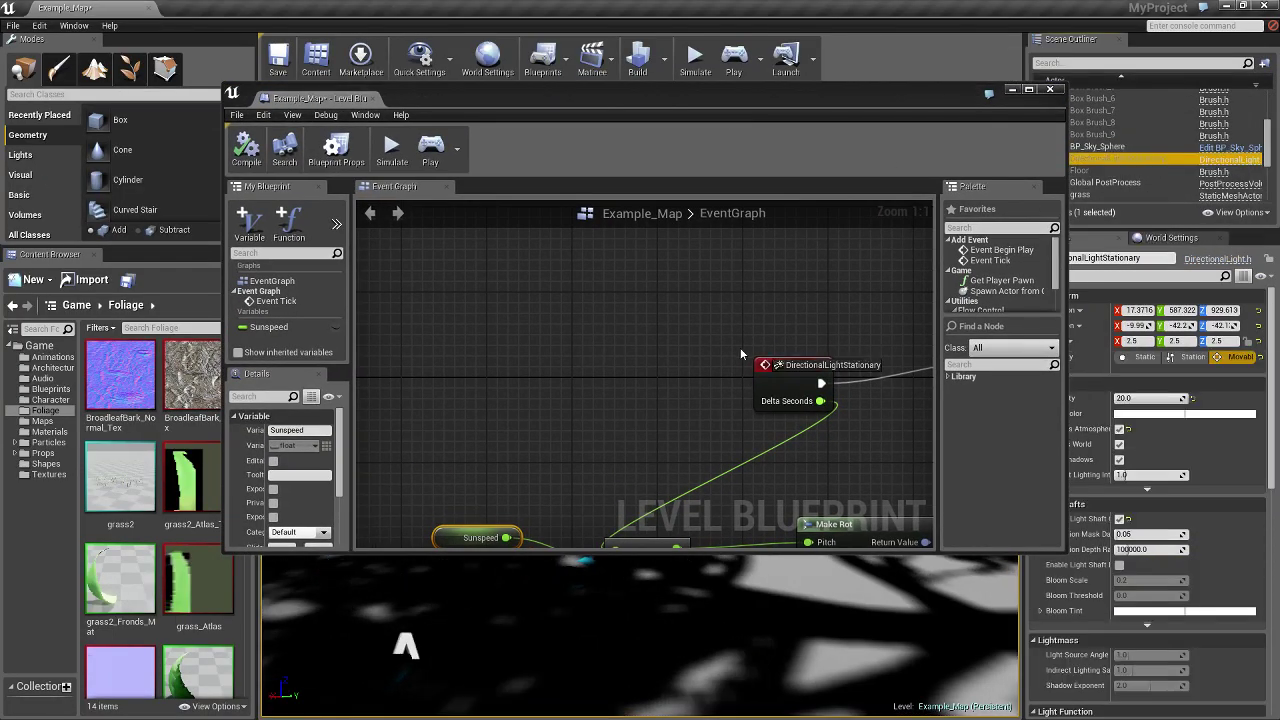
left_click_drag(478, 349, 482, 355)
left_click_drag(602, 126, 603, 308)
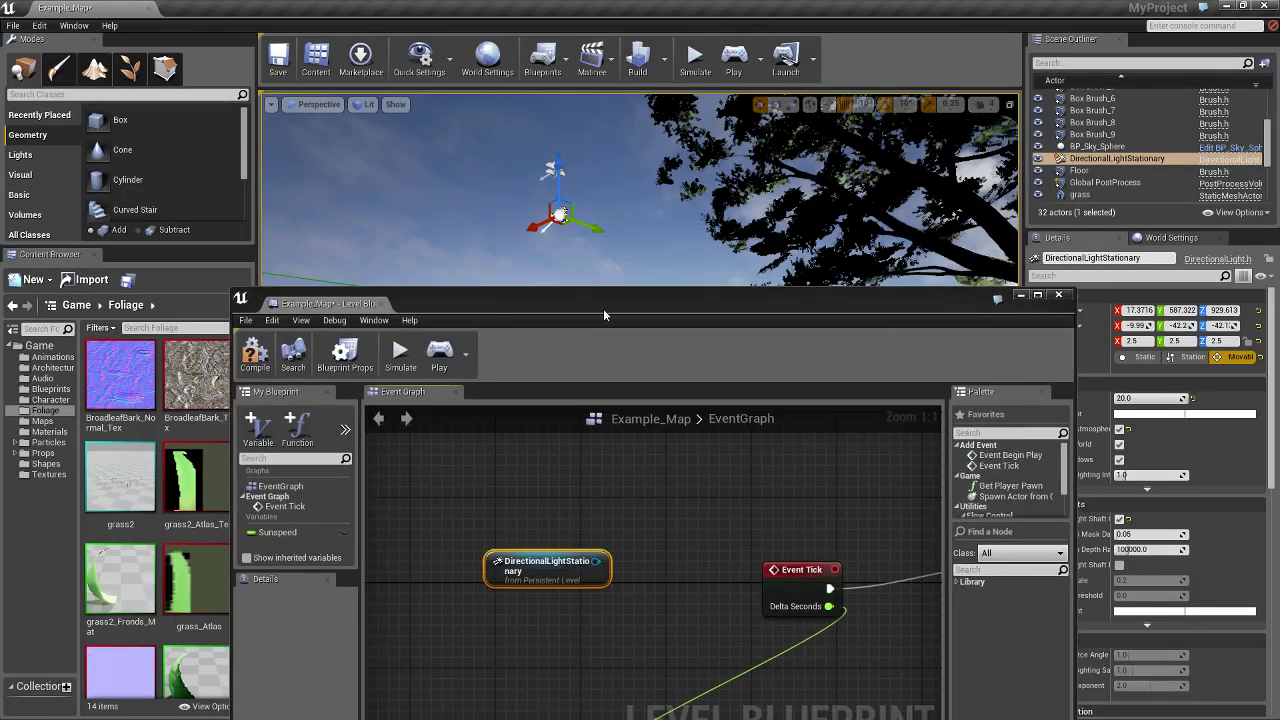
double_click(603, 308)
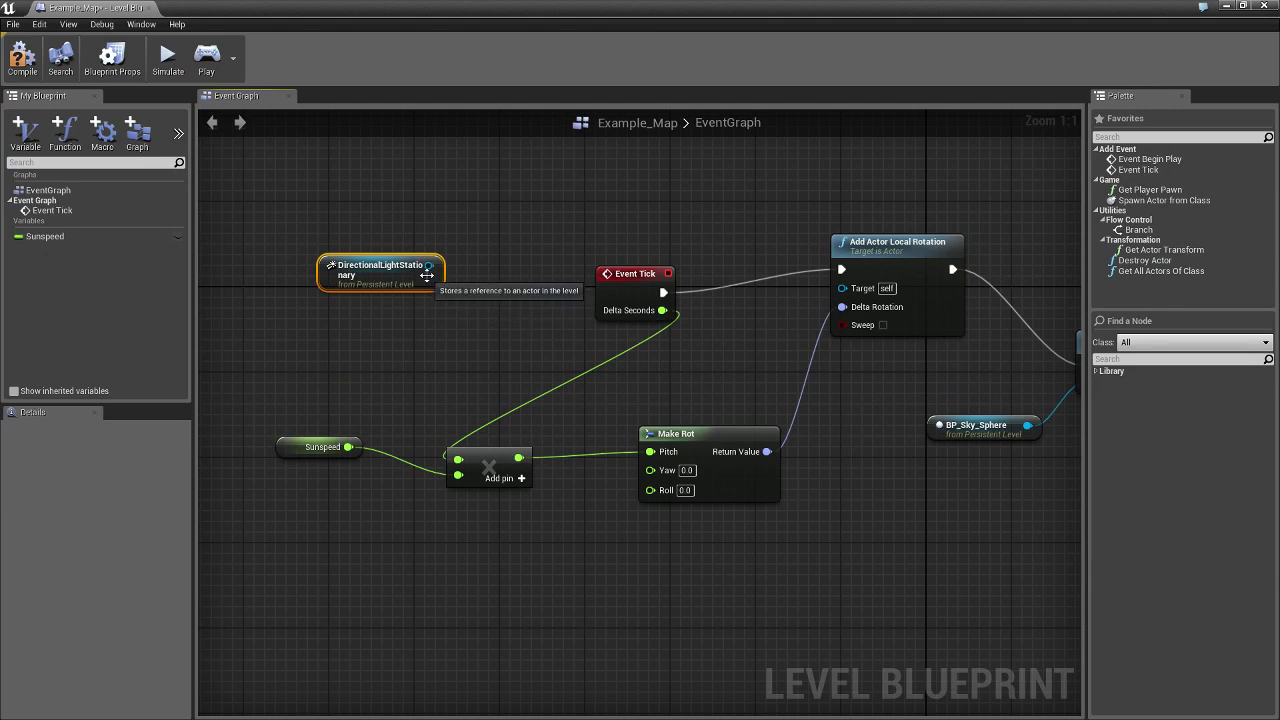
left_click_drag(858, 330, 855, 312)
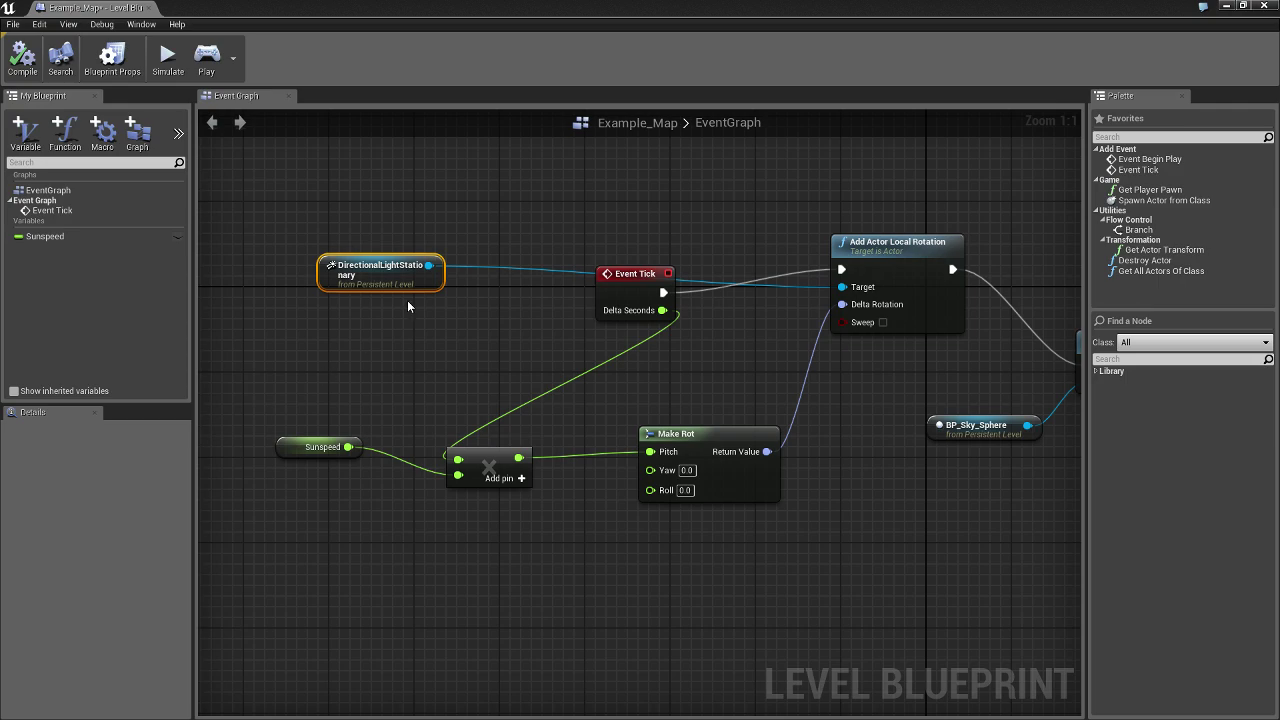
left_click_drag(615, 6, 727, 197)
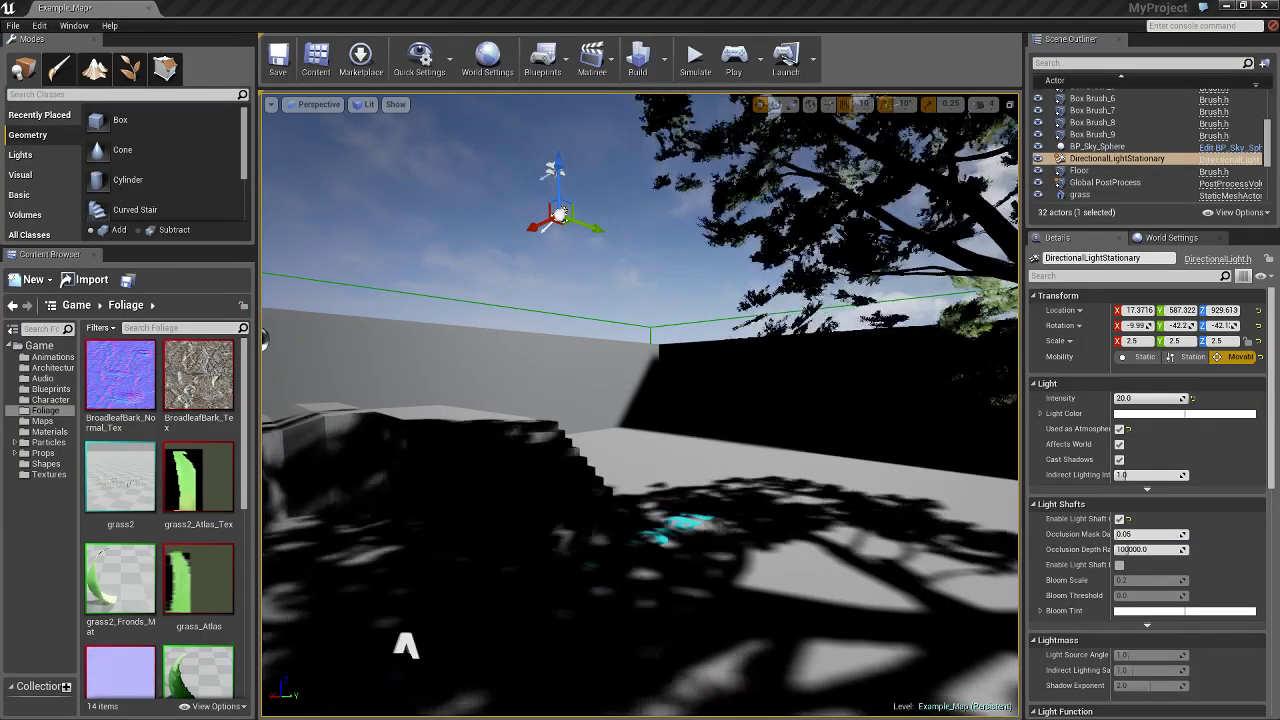
Step: Play the level to watch the rotating sun, then end the play session
left_click(733, 72)
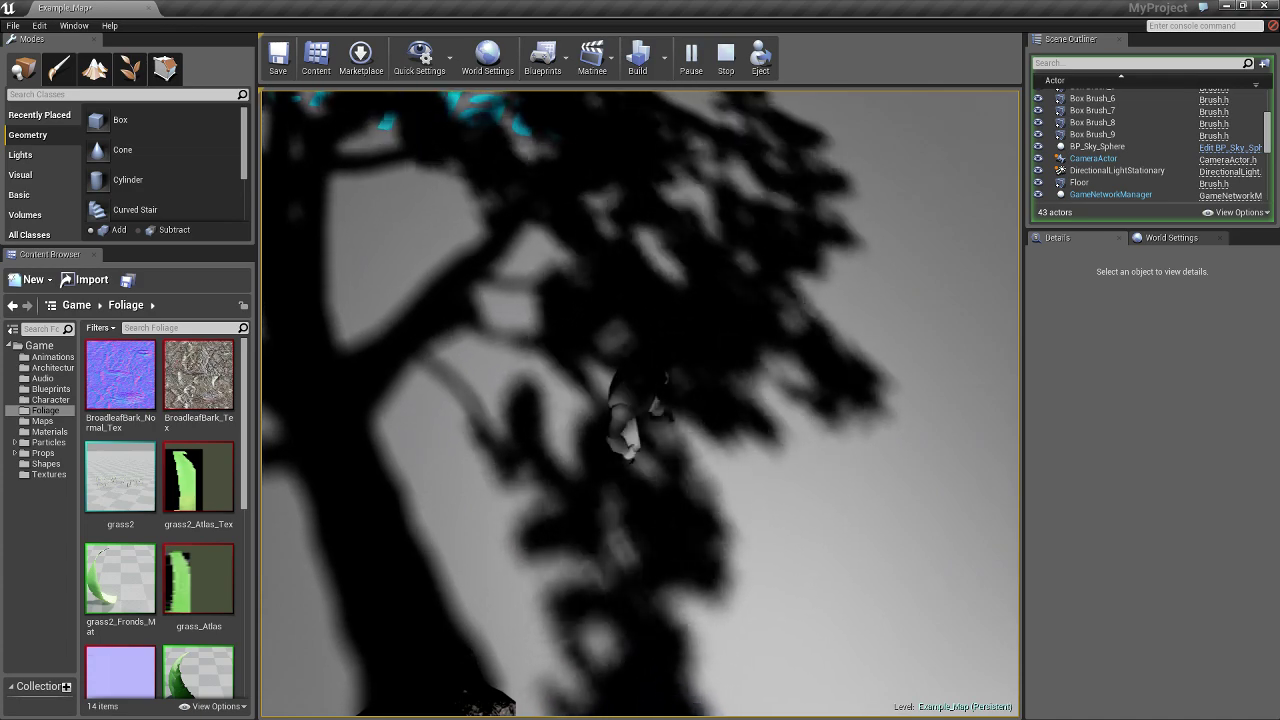
key("Escape")
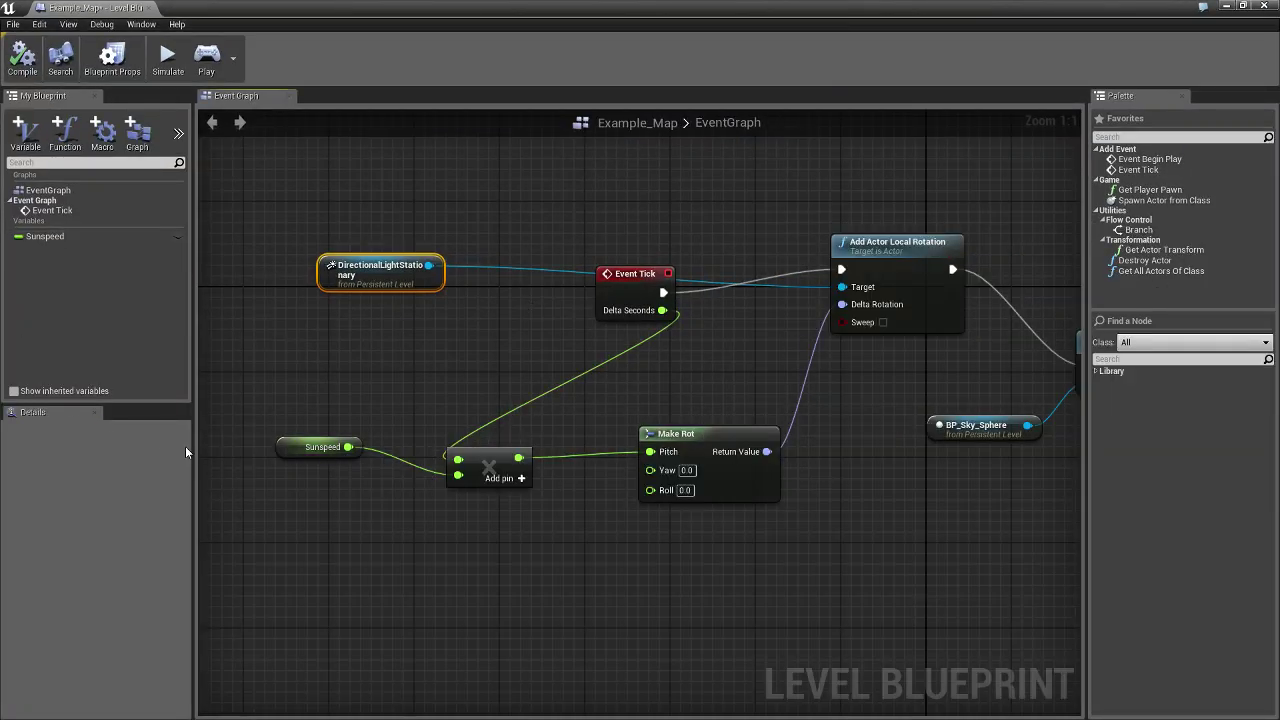
Step: Check that Sunspeed's default value is 20.0, then minimize the Level Blueprint window
left_click(307, 449)
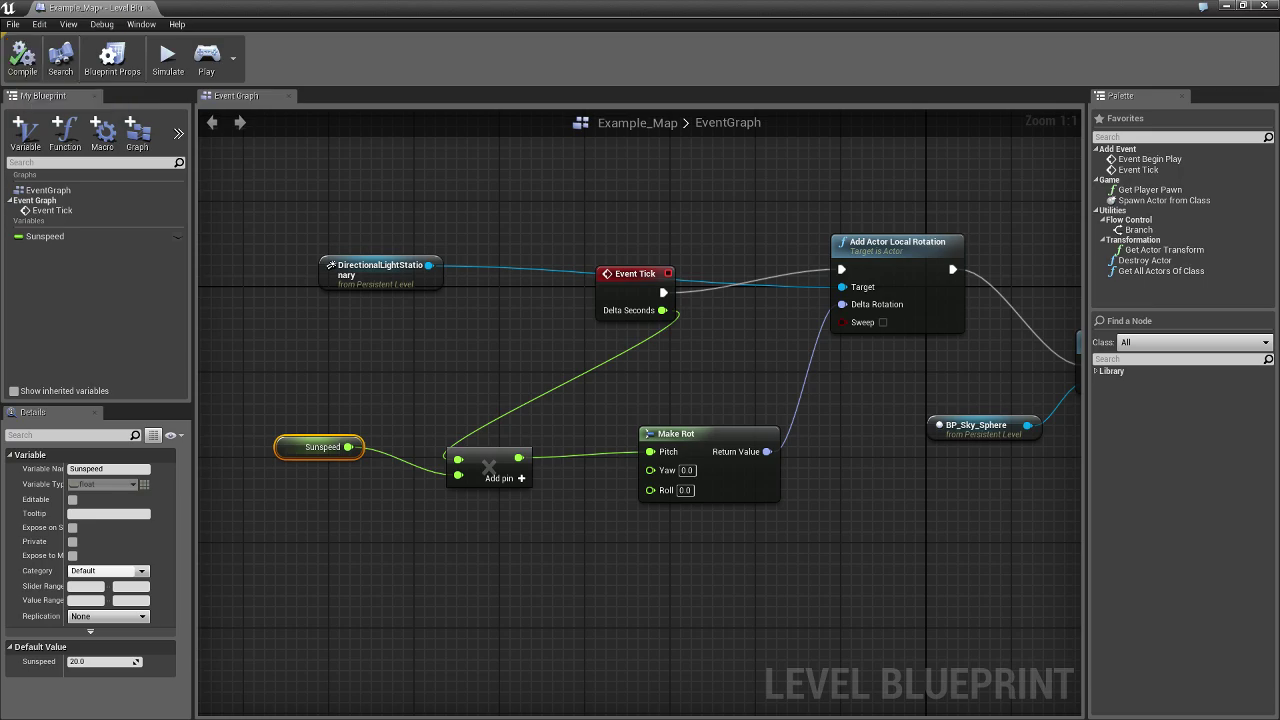
left_click(1221, 5)
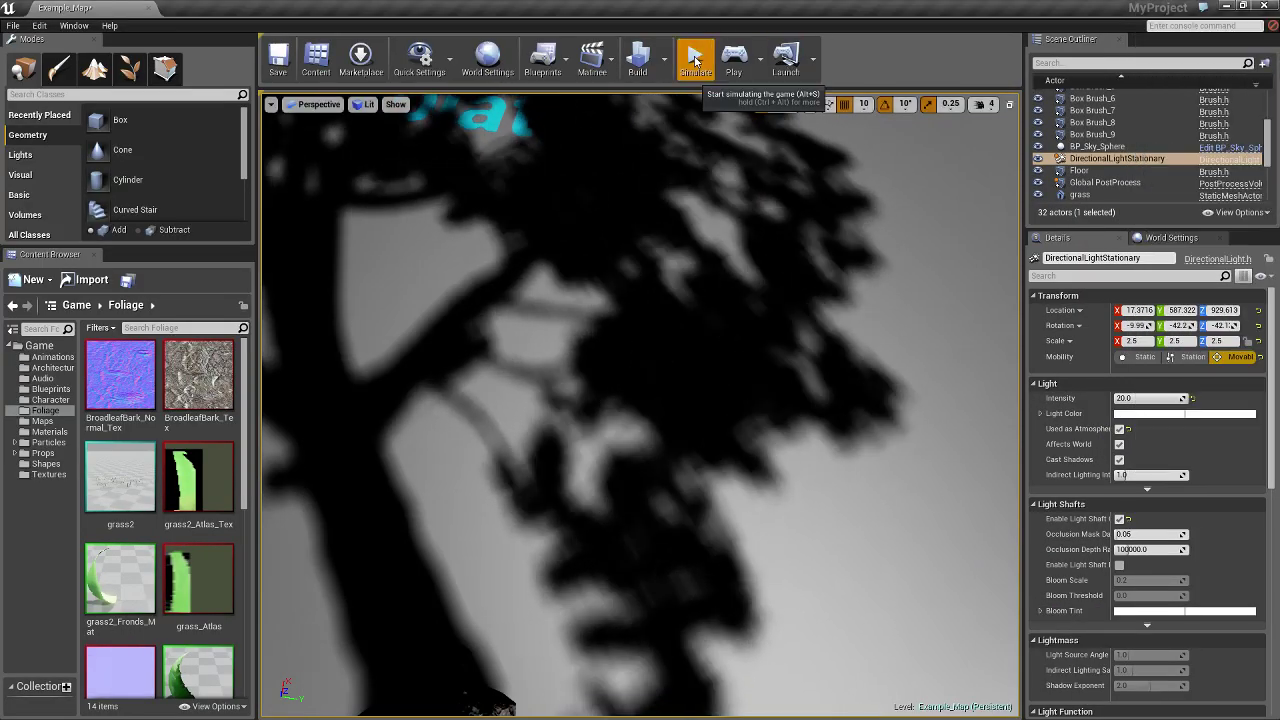
Step: Simulate the level until the sky cycles to a starry night, then stop the simulation
left_click(694, 60)
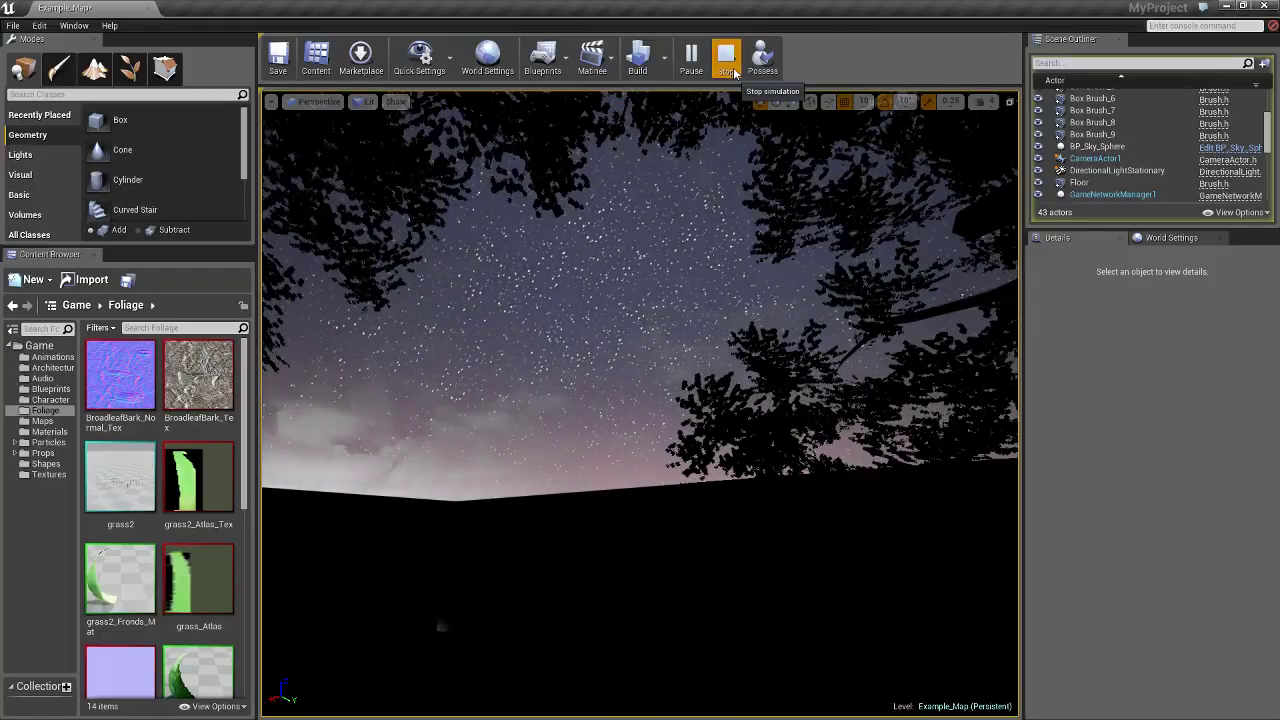
left_click(735, 72)
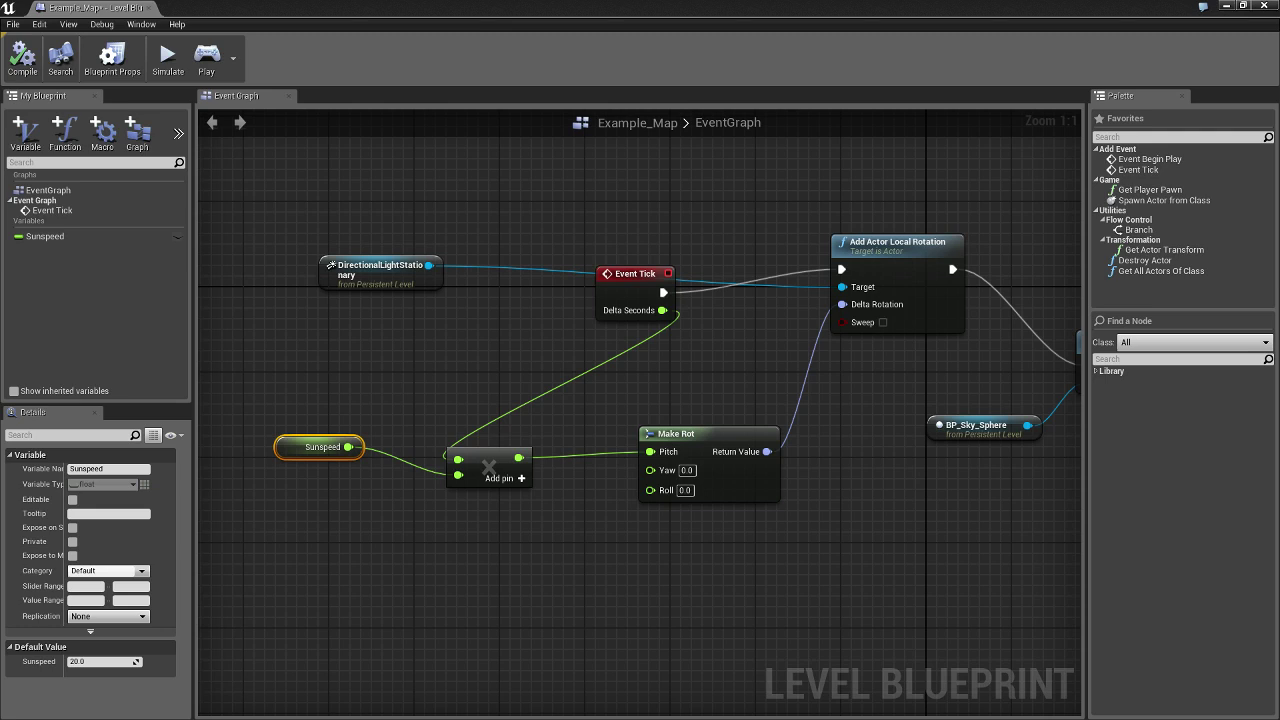
Step: Move DirectionalLightStationary to the graph top and shift Make Rot right for a compact layout
key("Home")
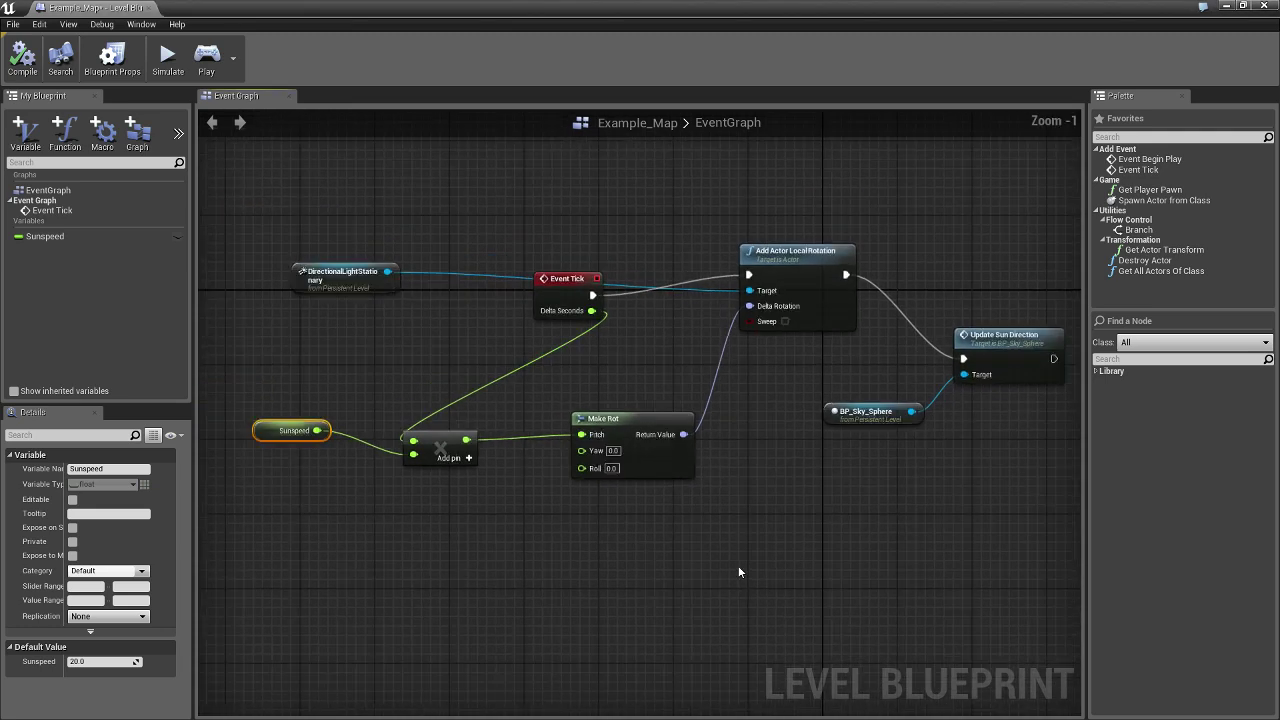
right_click_drag(738, 572, 707, 572)
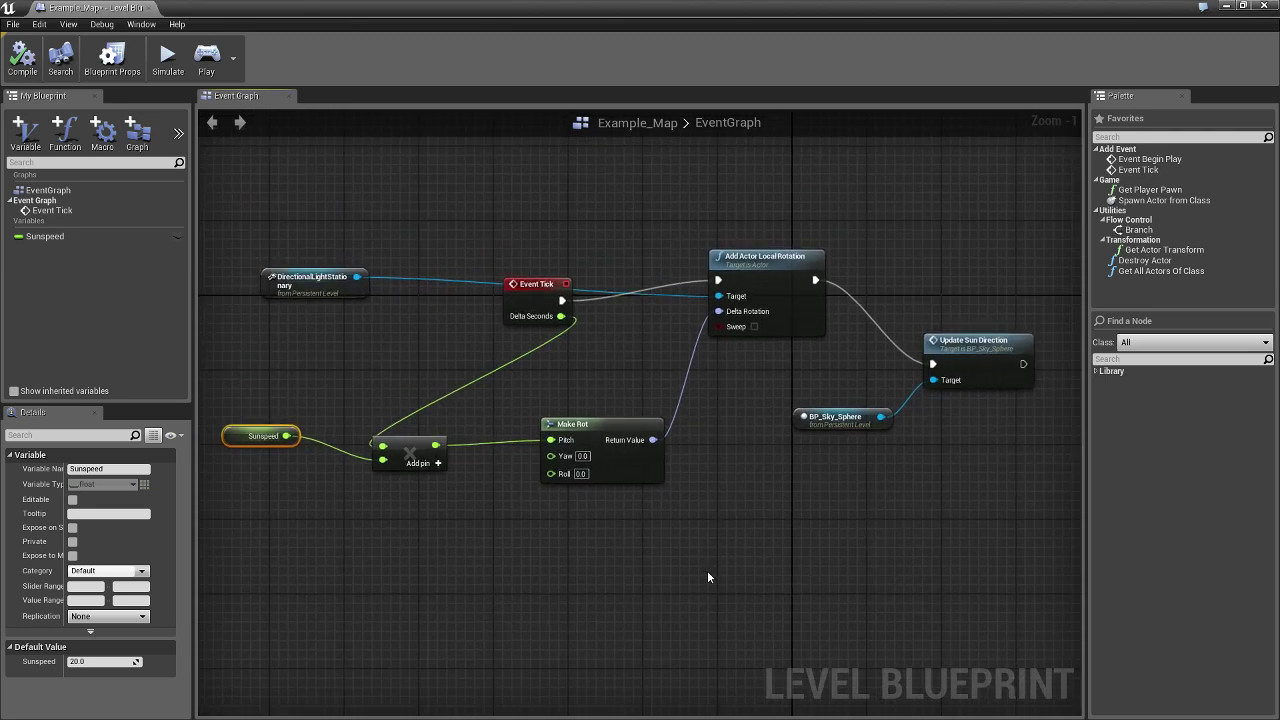
left_click_drag(313, 289, 602, 173)
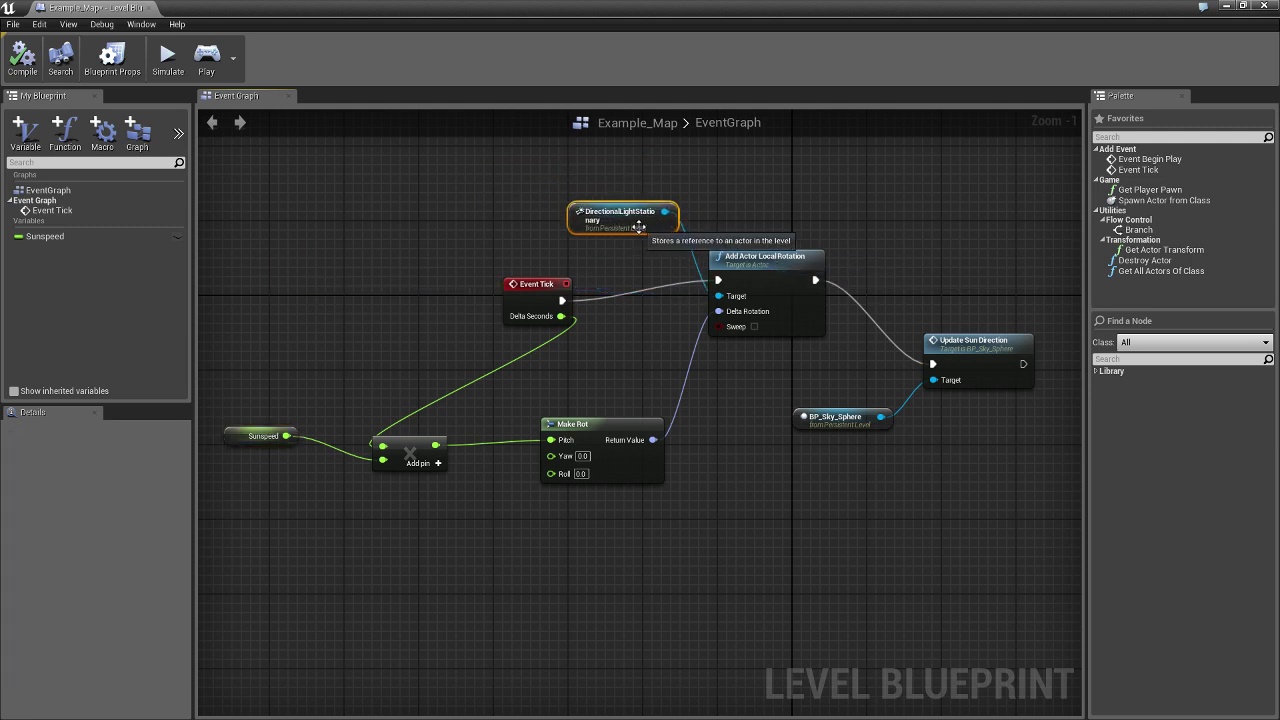
left_click_drag(656, 345, 633, 377)
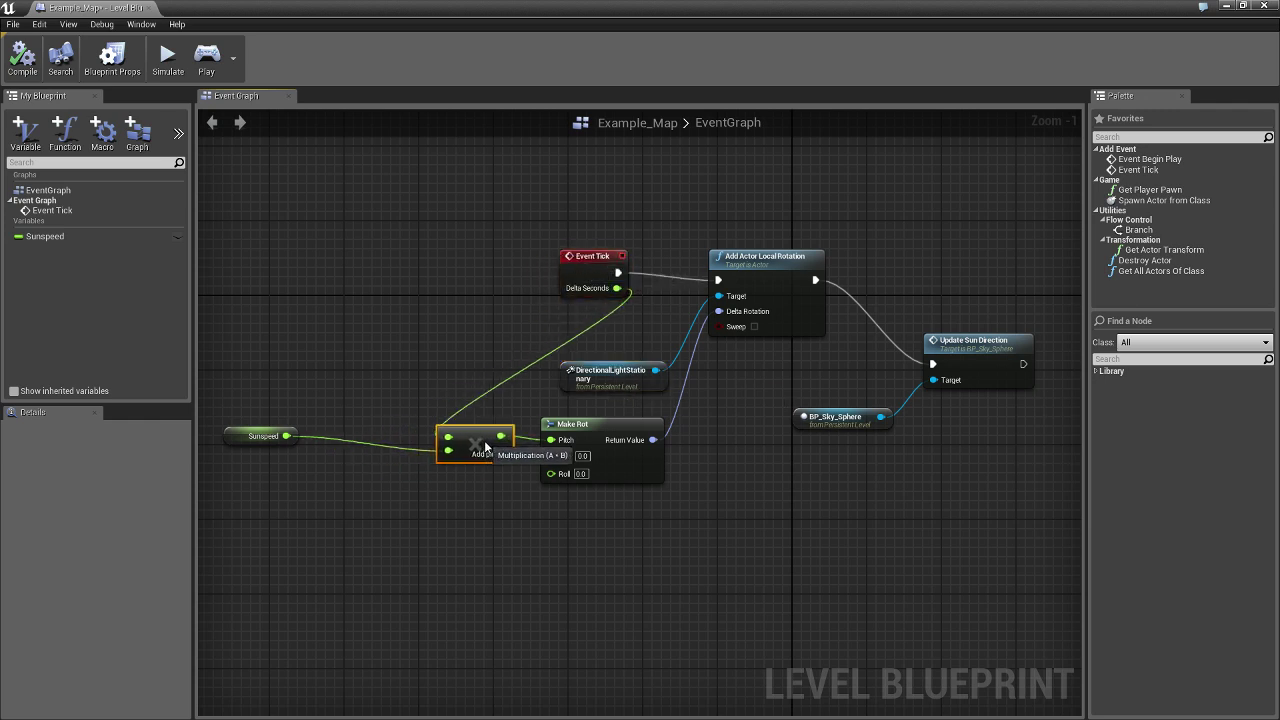
left_click_drag(654, 434, 693, 432)
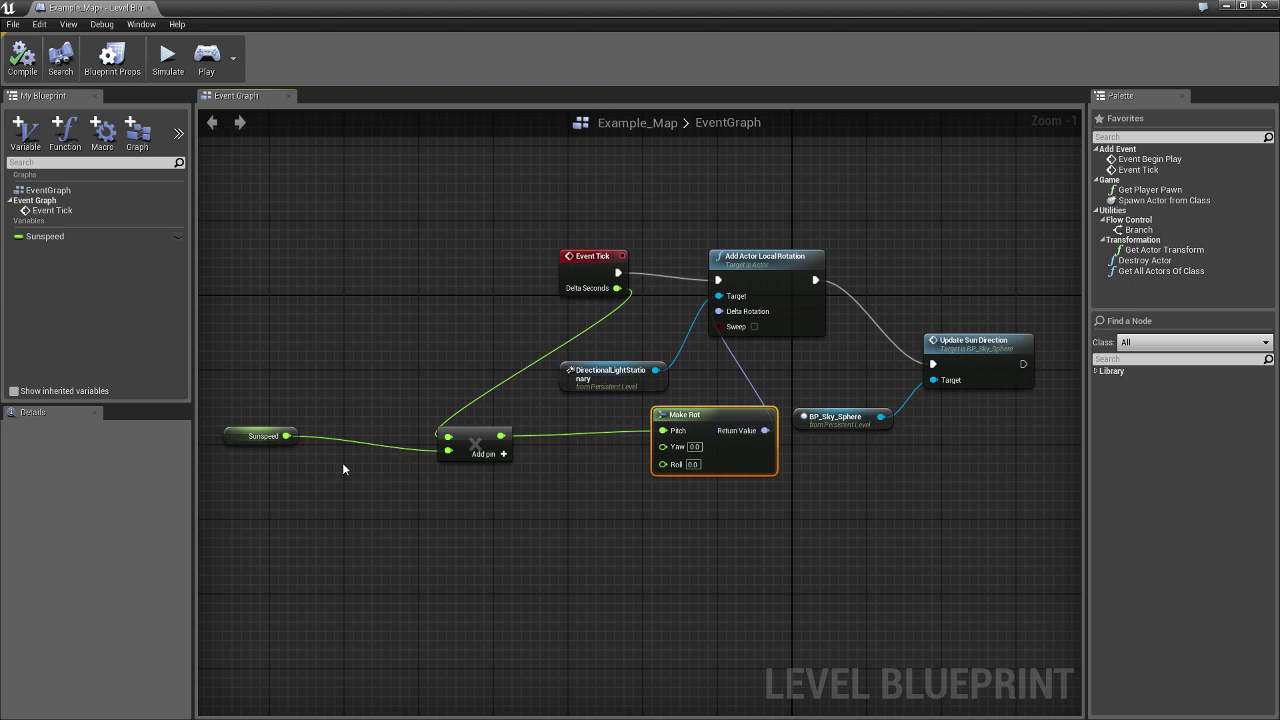